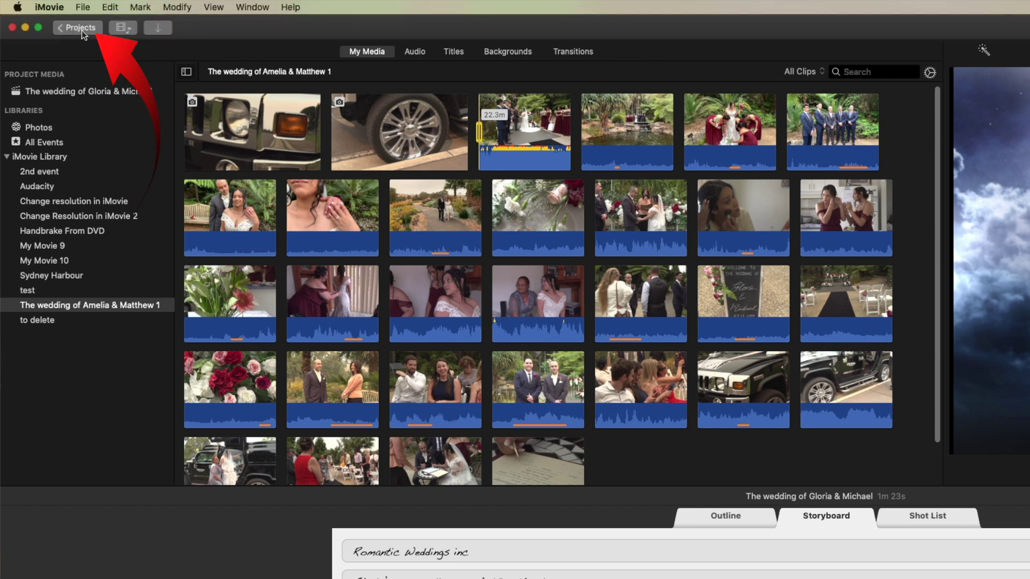
Step: Start a new trailer and preview the Friendship, Expedition and Holiday templates
left_click(82, 30)
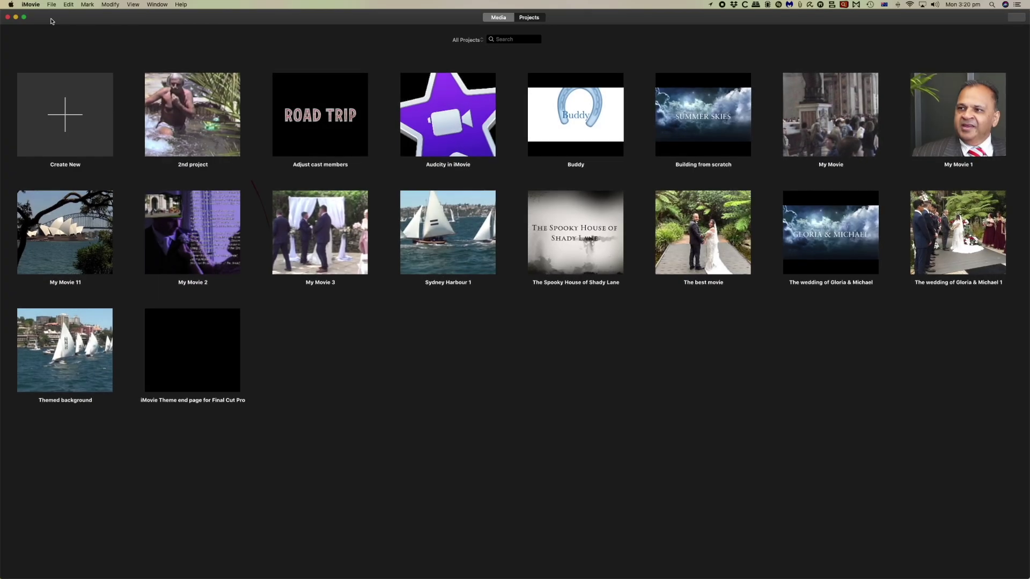
left_click(67, 122)
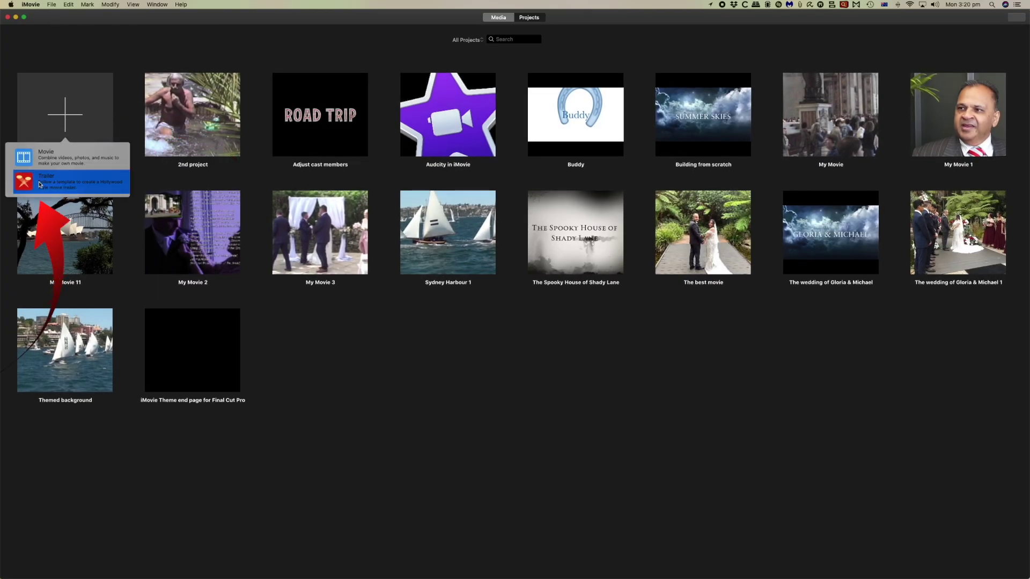
left_click(39, 184)
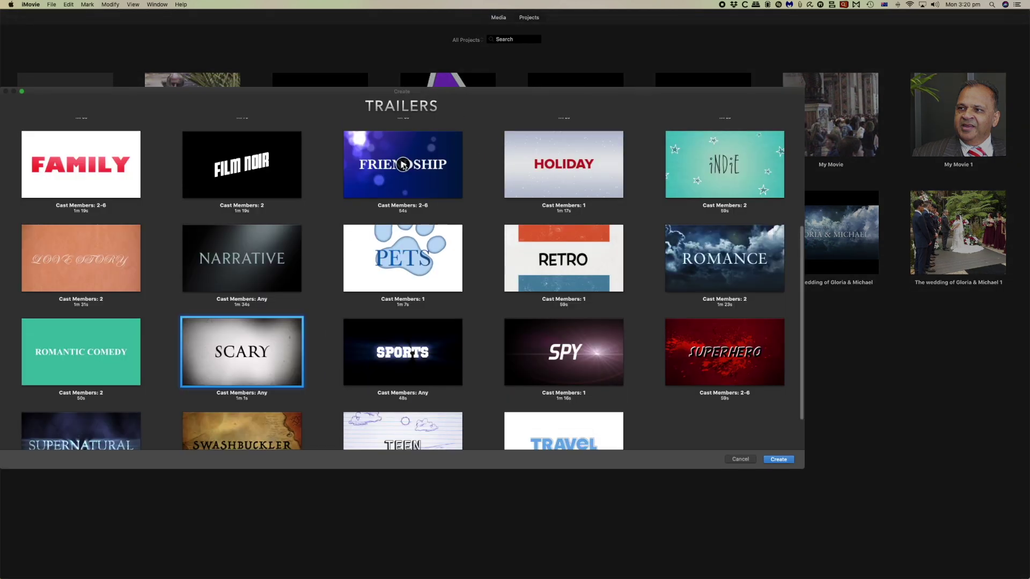
left_click(403, 165)
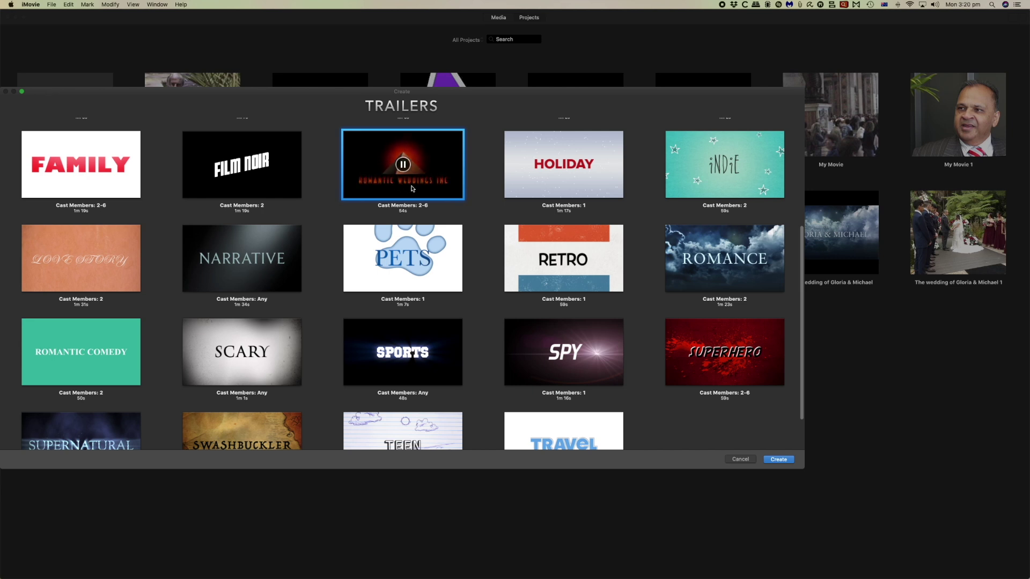
scroll(412, 188, "up", 5)
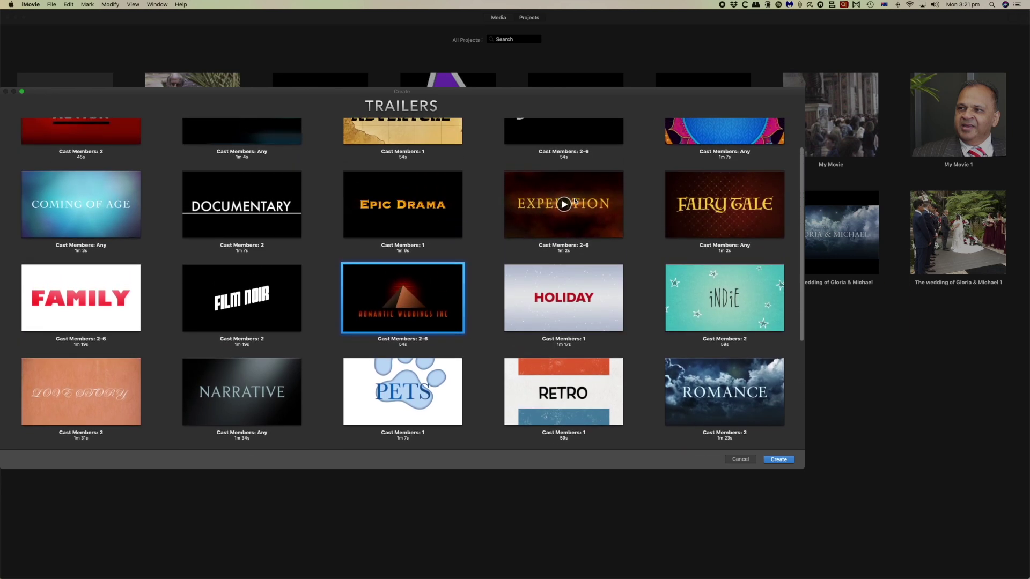
left_click(575, 201)
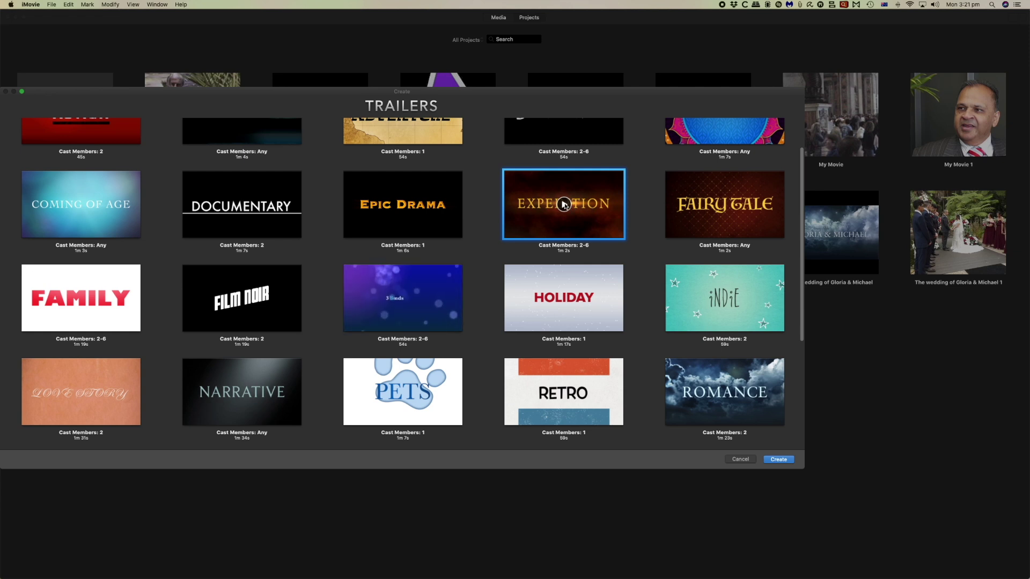
left_click(563, 299)
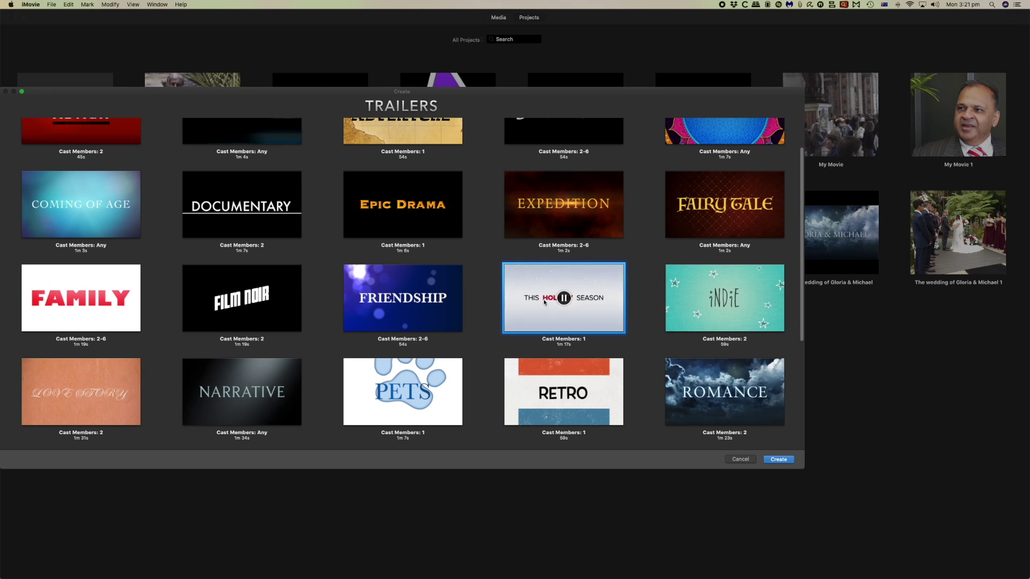
Step: Create a Romance trailer, send the movie to Final Cut Pro, and reopen iMovieMusic
scroll(544, 301, "down", 5)
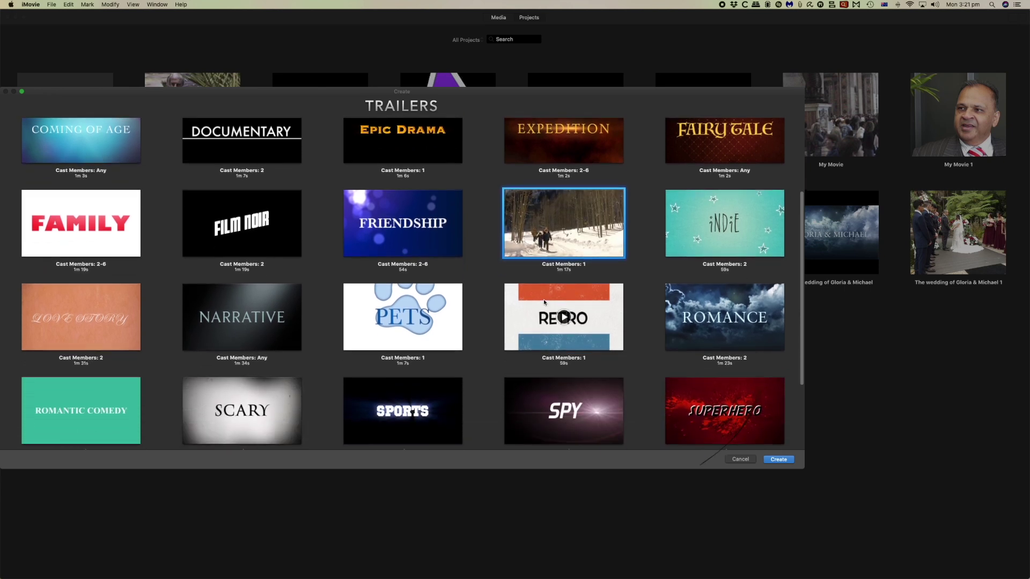
scroll(543, 302, "down", 3)
left_click(724, 271)
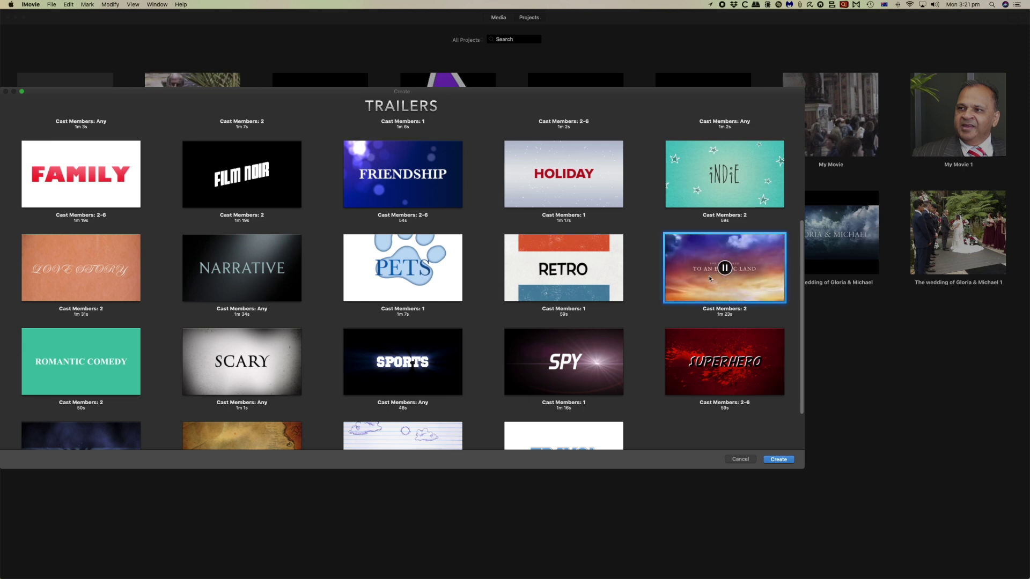
left_click(781, 461)
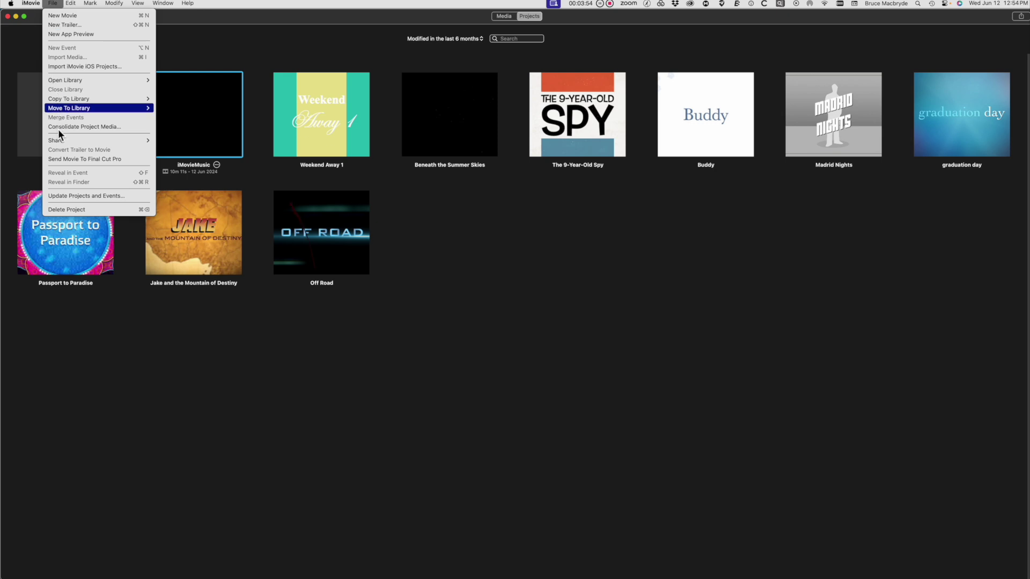
left_click(66, 159)
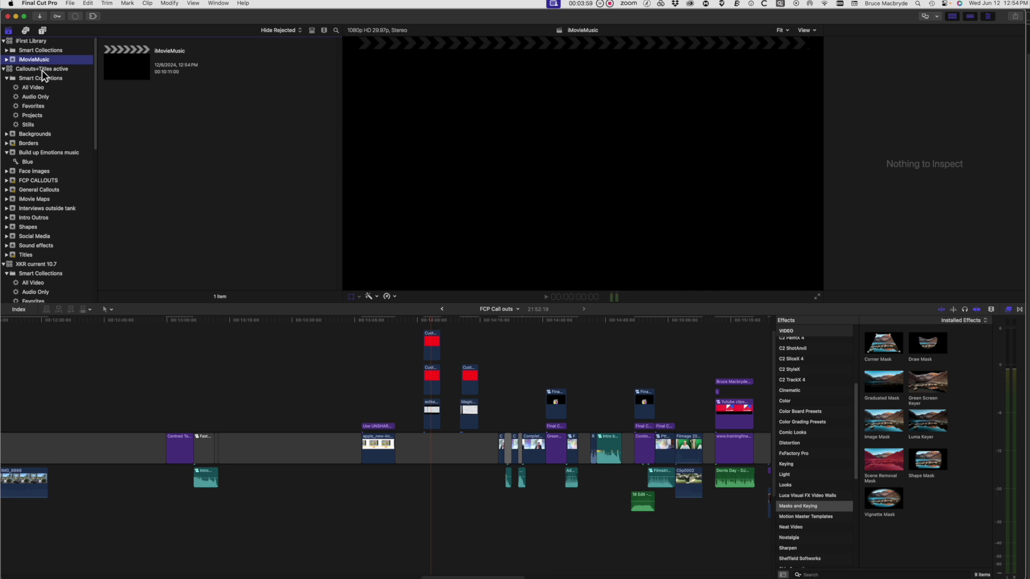
double_click(143, 63)
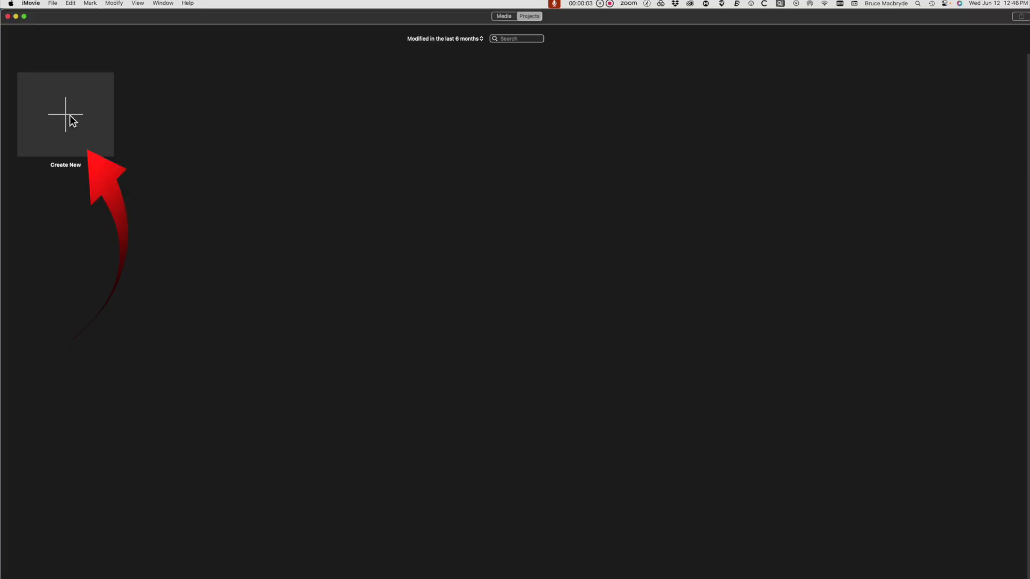
Step: Preview the Action, Adrenaline, Bollywood and Indie templates, then create an Action trailer
left_click(72, 119)
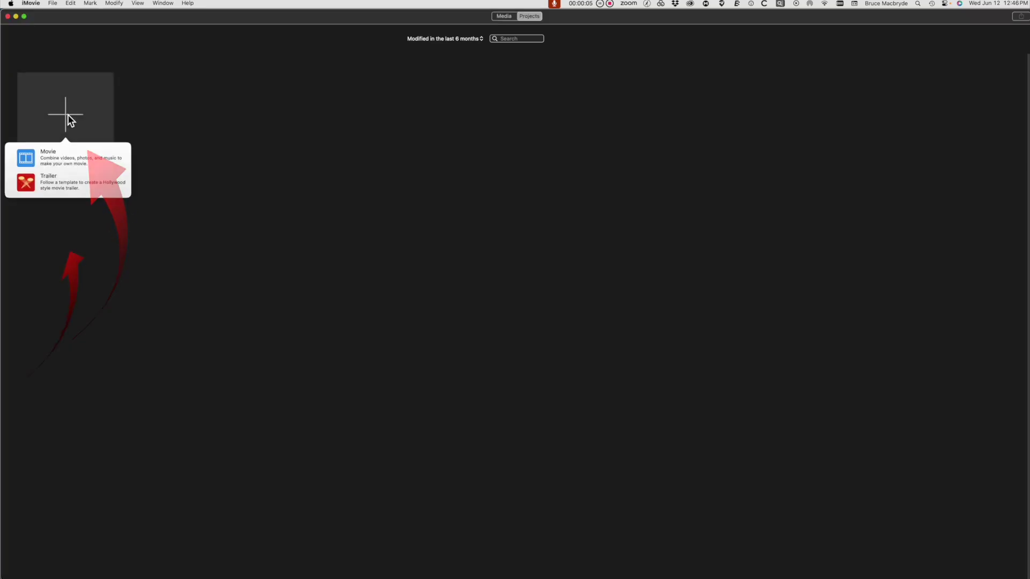
left_click(35, 183)
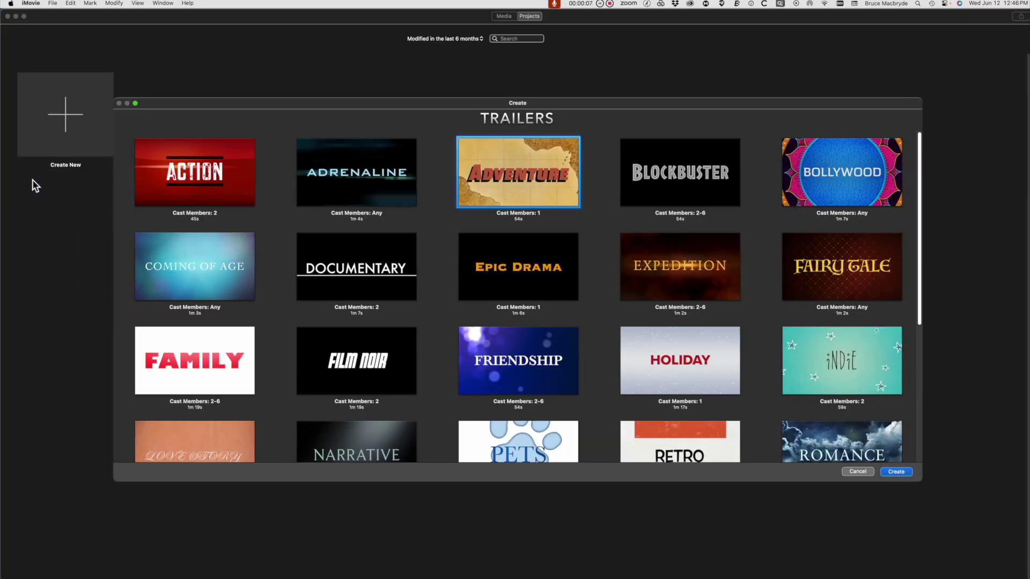
left_click(196, 174)
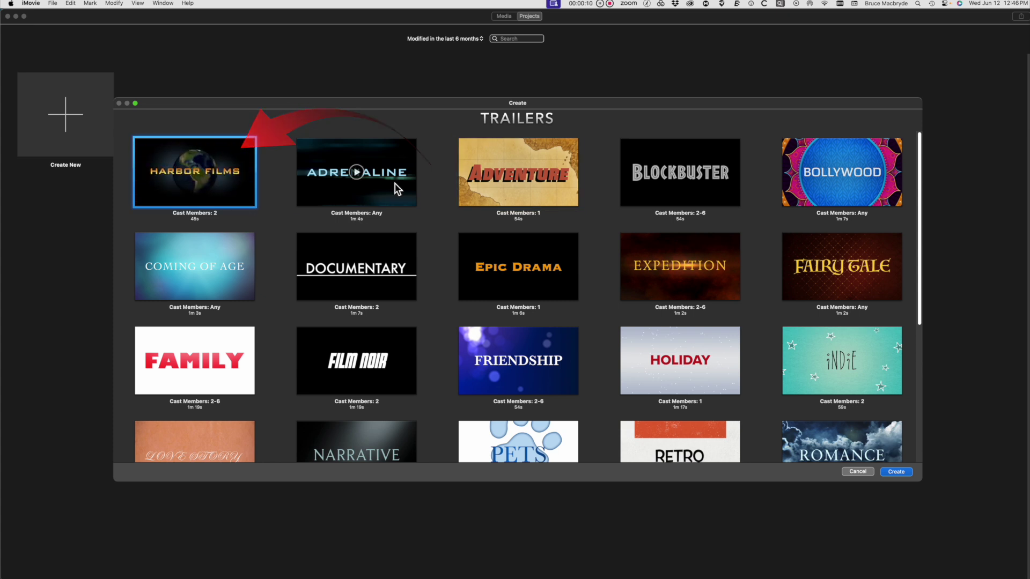
left_click(356, 173)
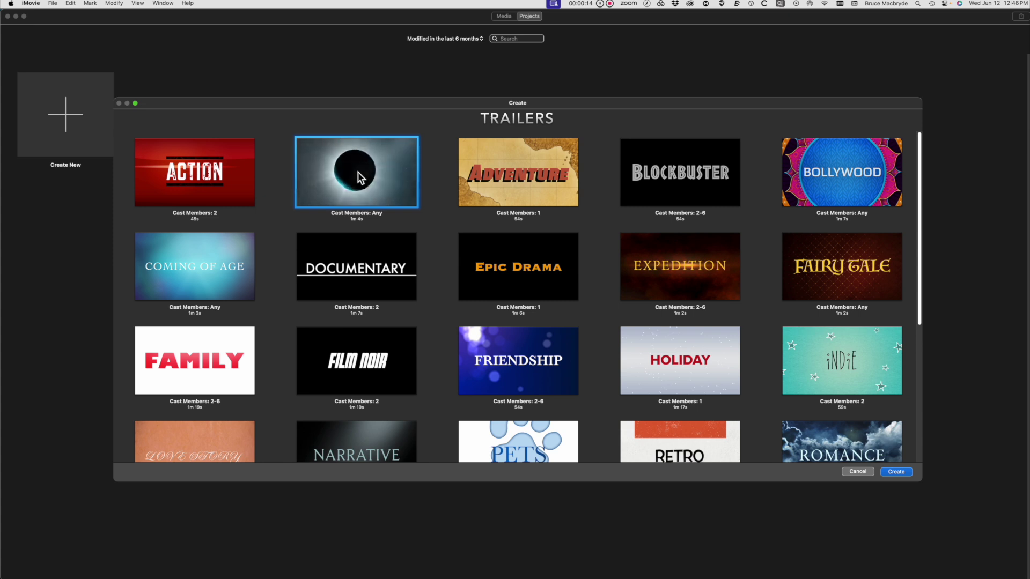
left_click(840, 169)
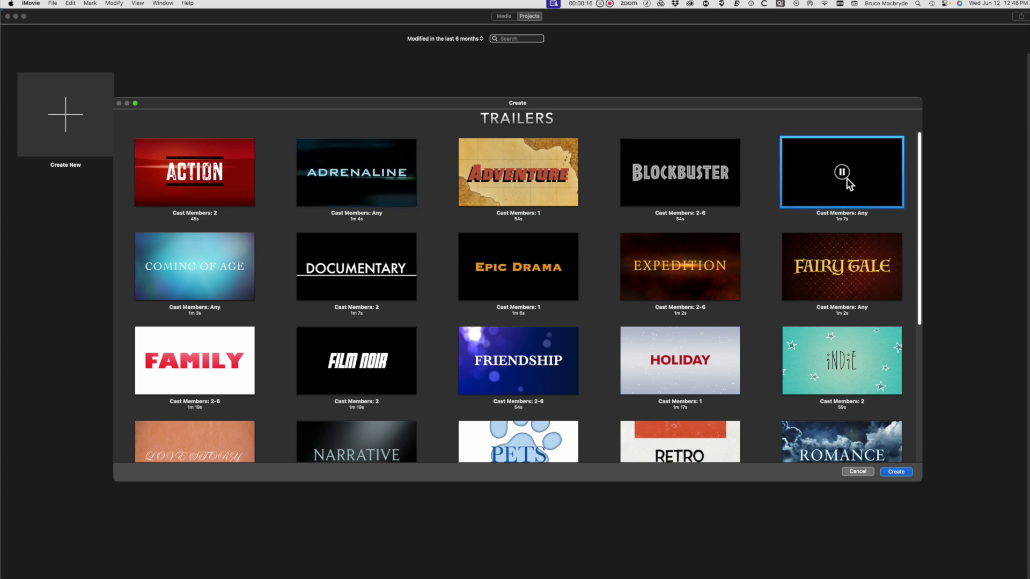
left_click(842, 361)
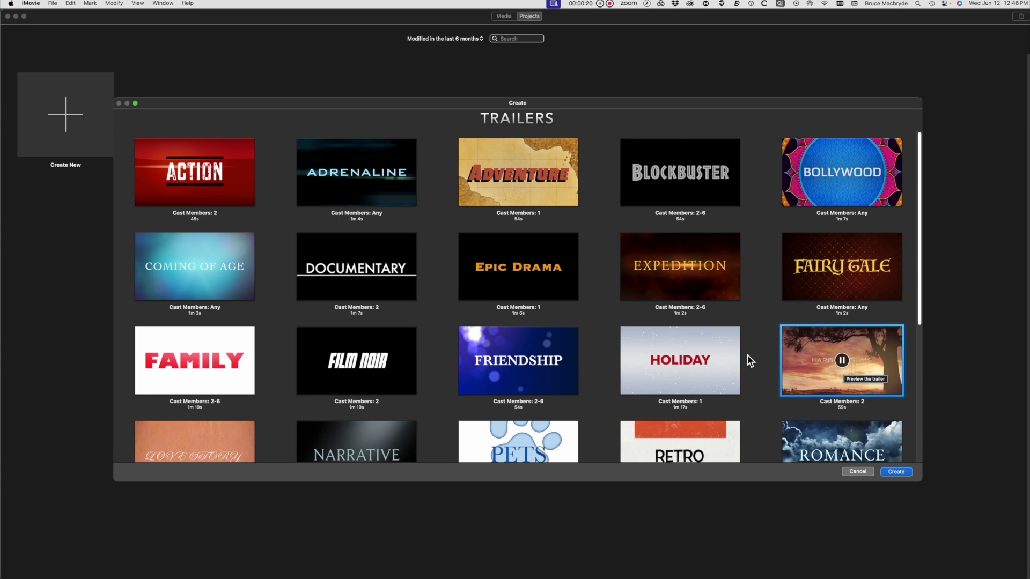
left_click(232, 172)
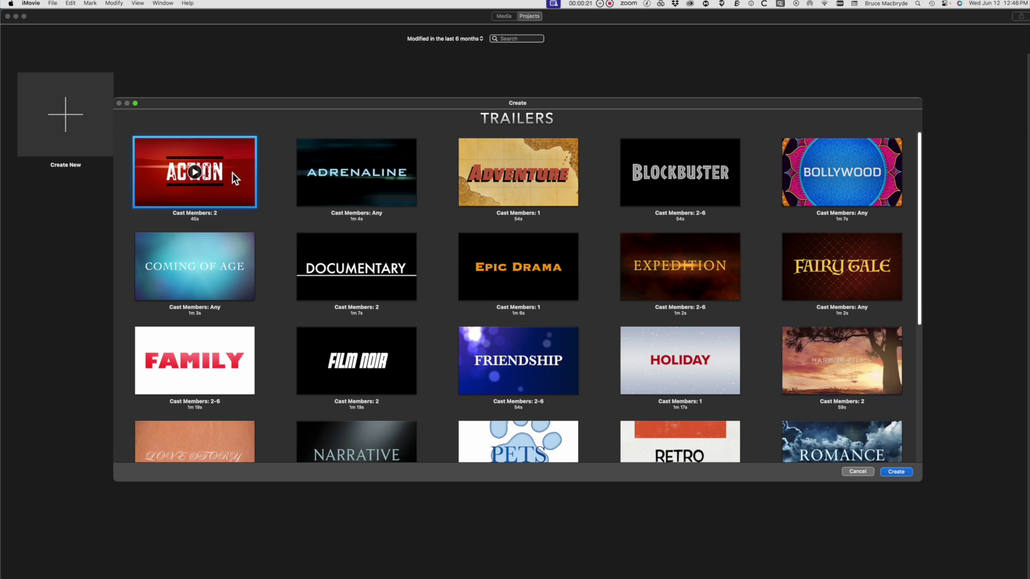
left_click(899, 471)
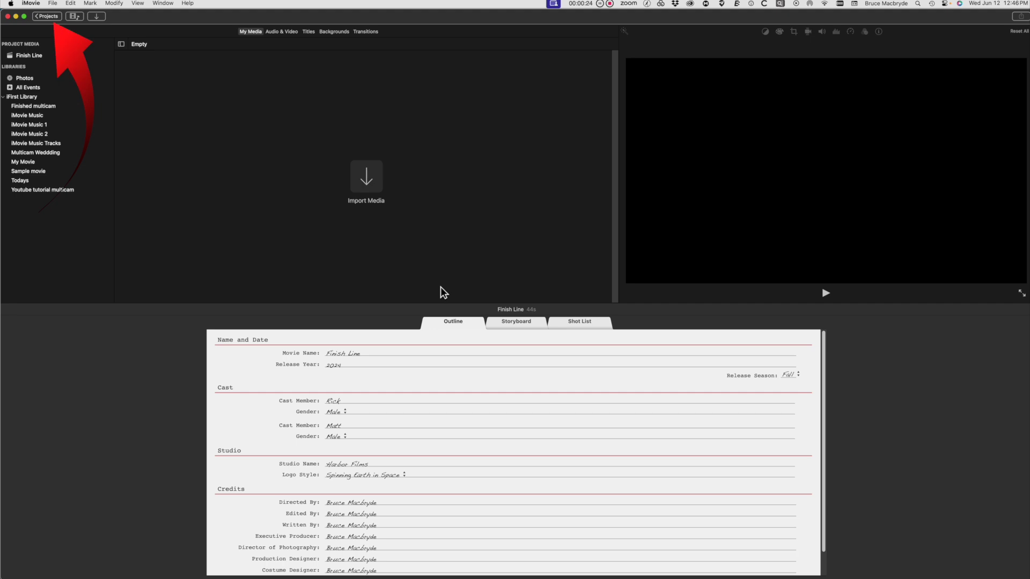
Step: Keep the name Finish Line and use Convert Trailer to Movie on it
left_click(44, 16)
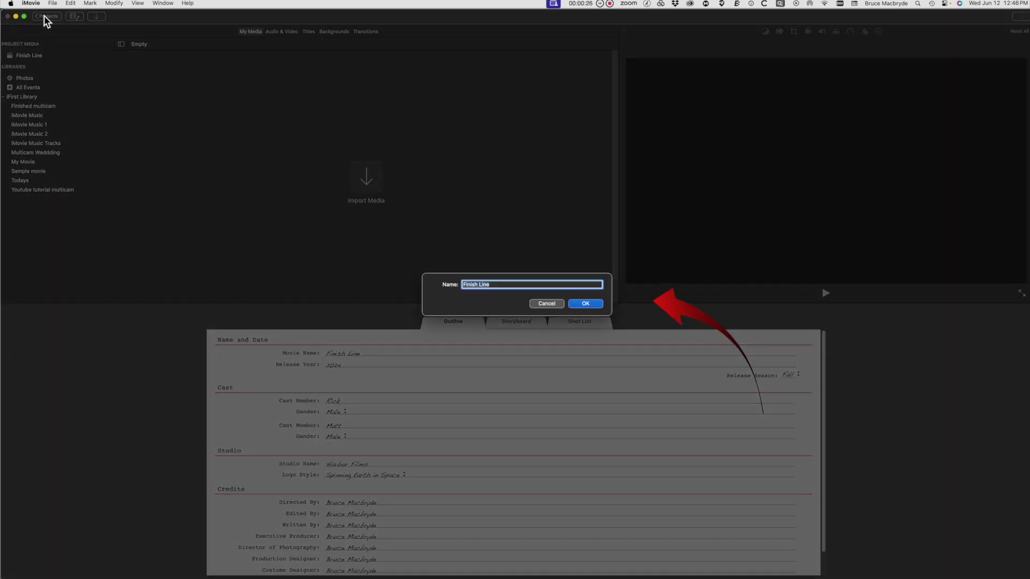
left_click(592, 309)
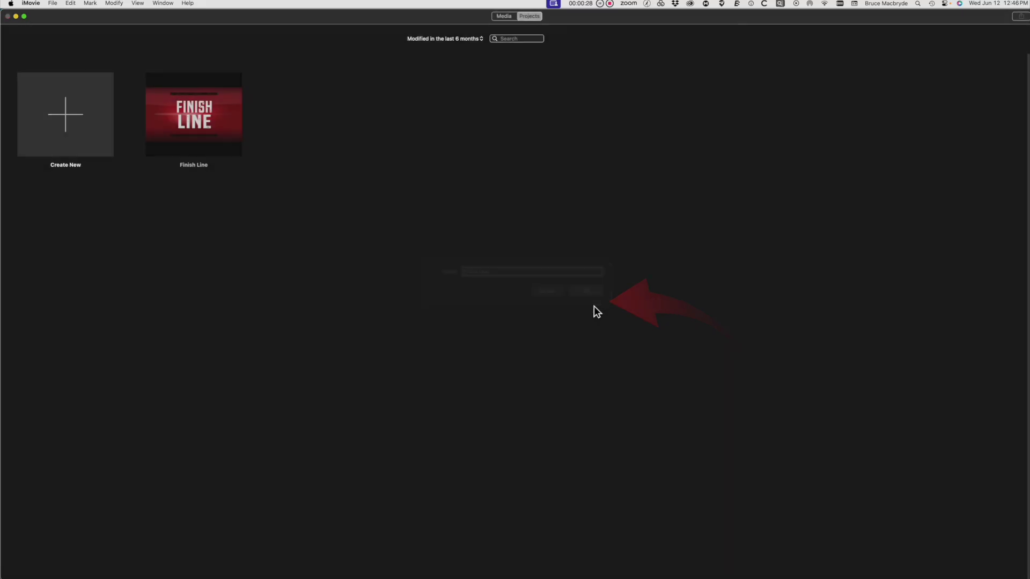
left_click(214, 164)
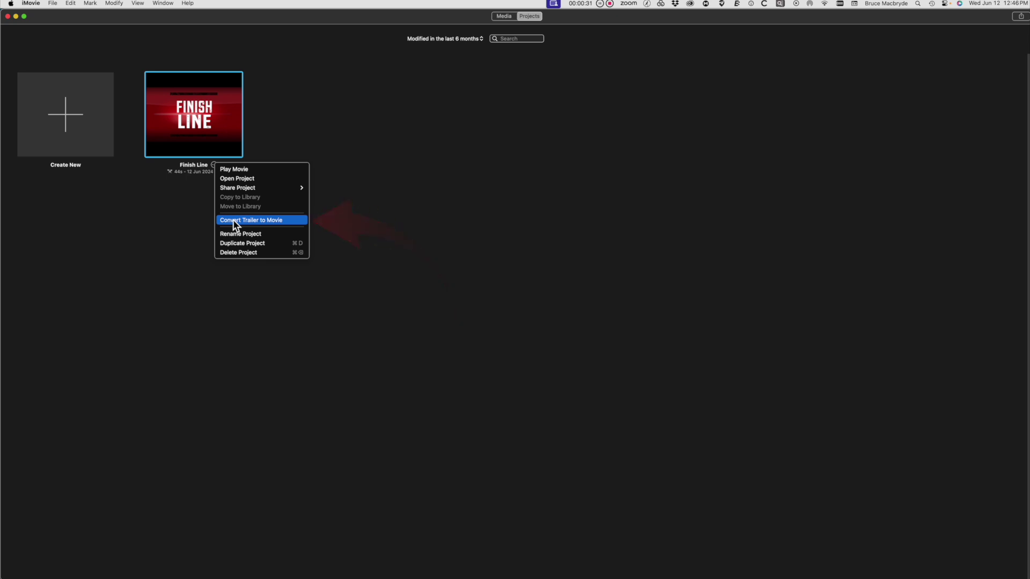
left_click(232, 220)
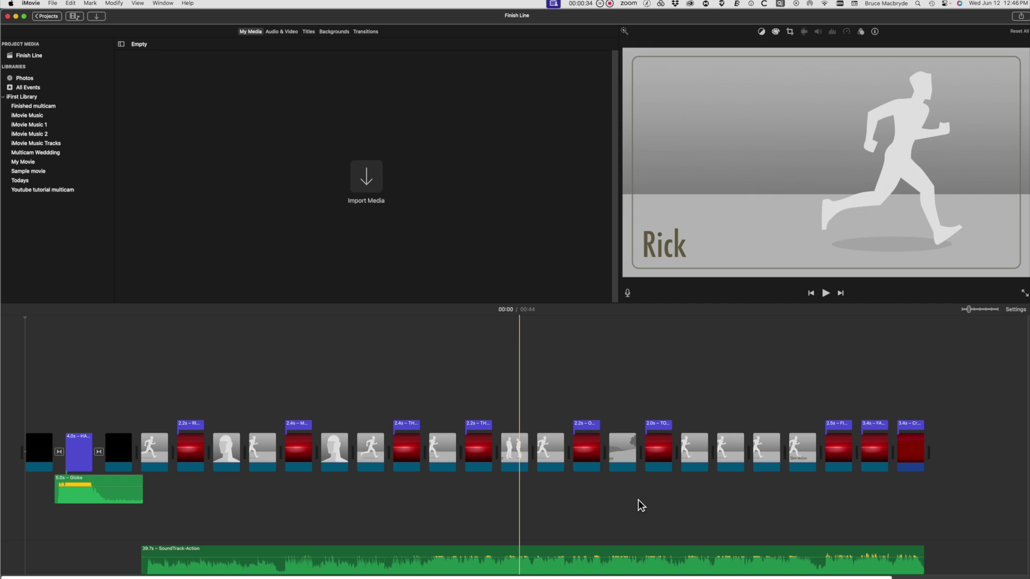
Step: Delete every Finish Line timeline clip after the first four
left_click_drag(933, 438, 206, 452)
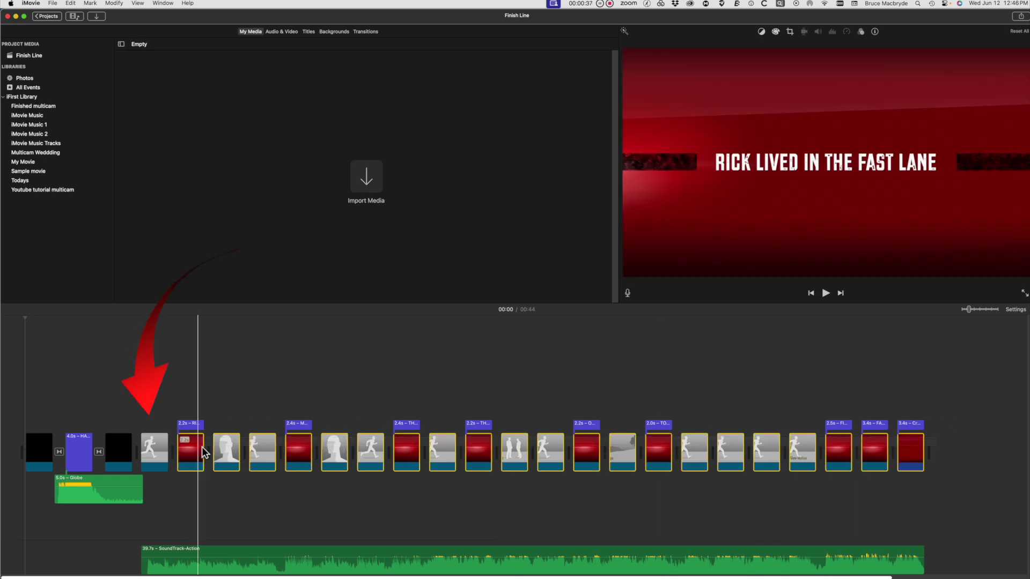
key("Delete")
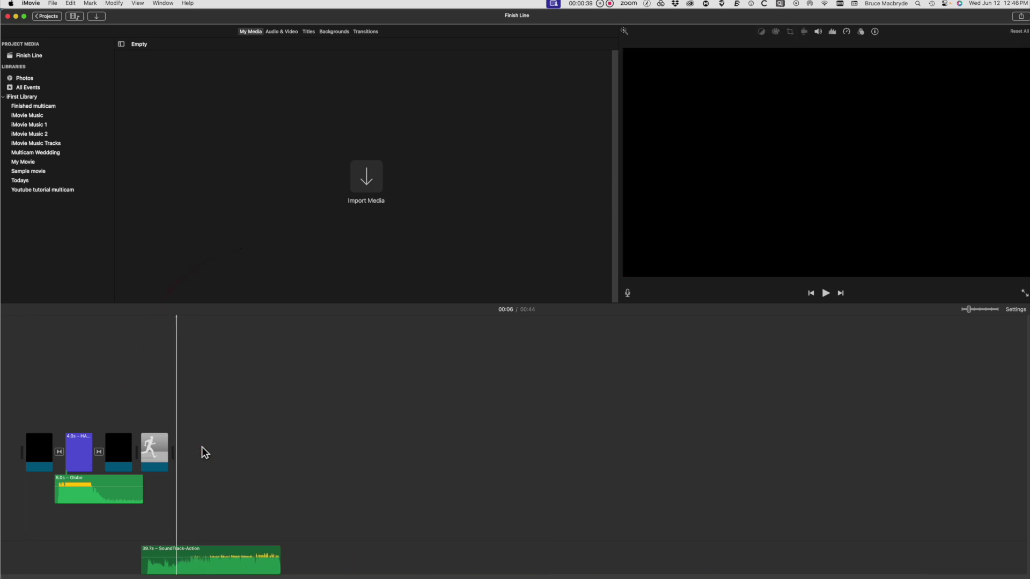
Step: Create the Off Road trailer from the Adrenaline template and bring up its name prompt
left_click(44, 15)
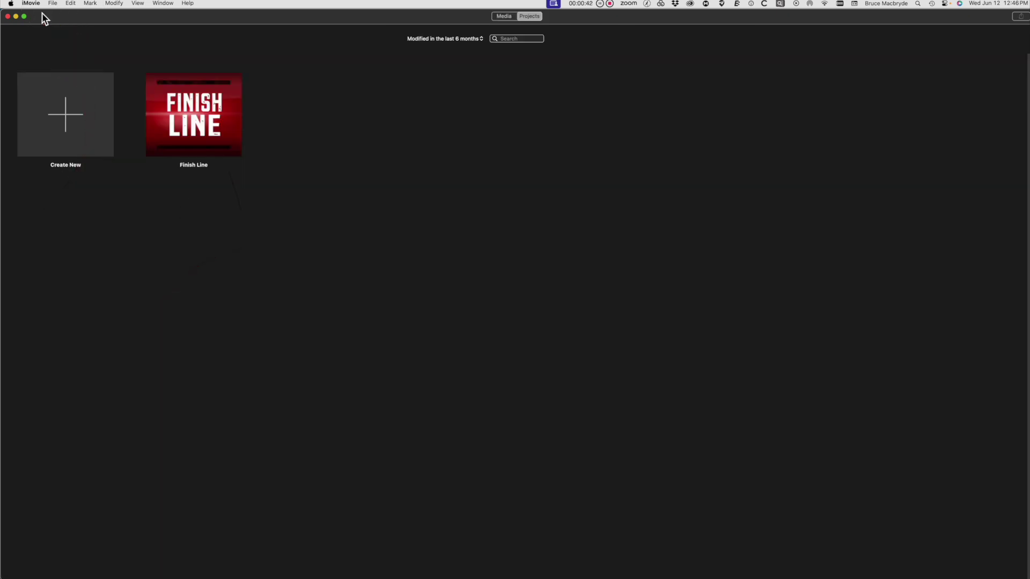
left_click(72, 117)
left_click(33, 185)
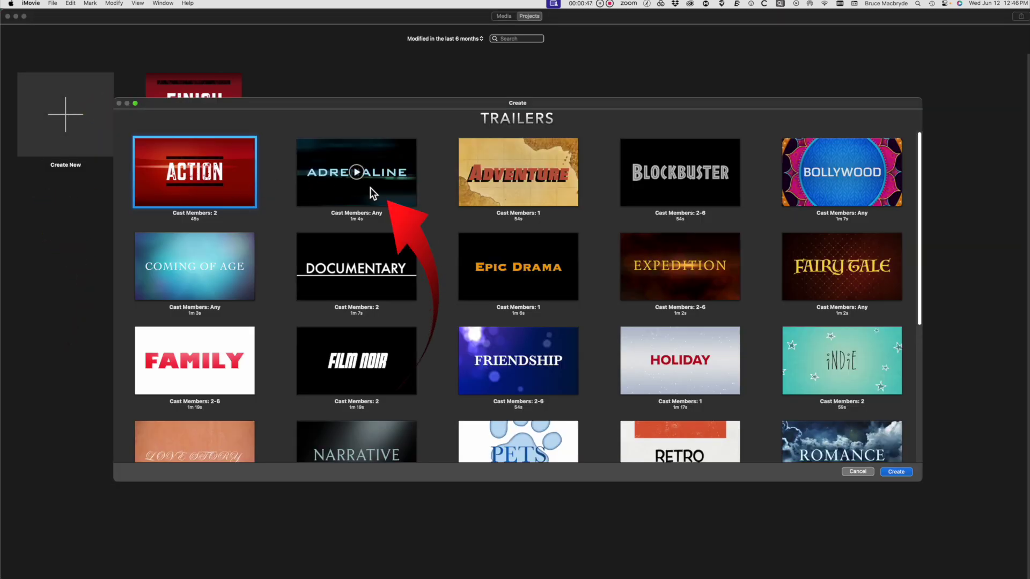
left_click(368, 191)
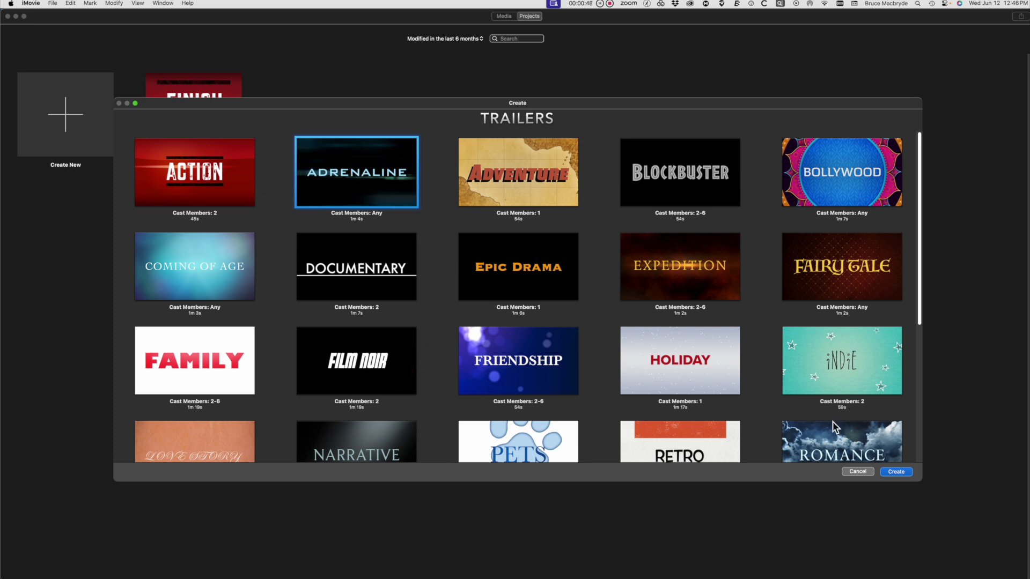
left_click(899, 471)
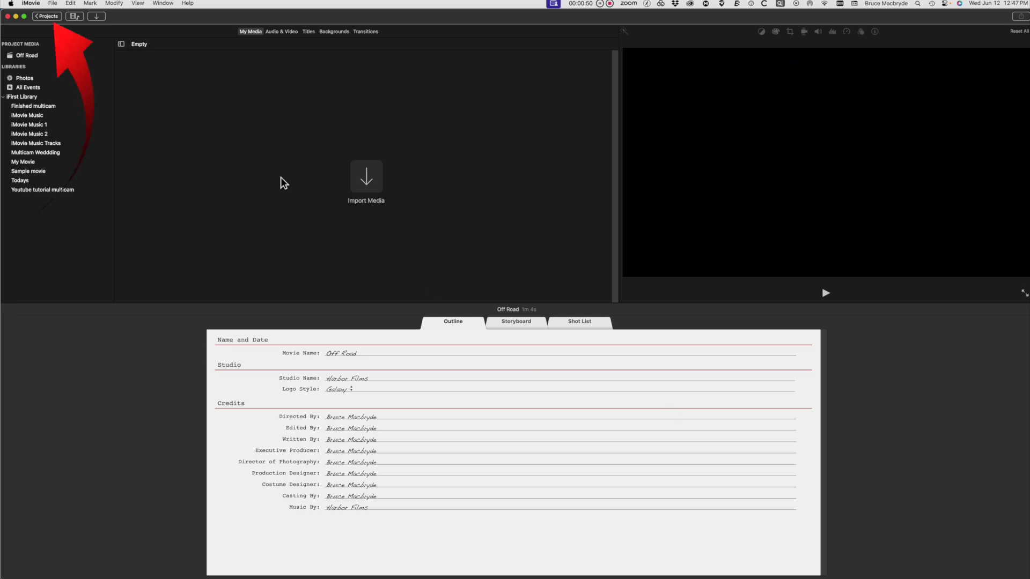
left_click(54, 16)
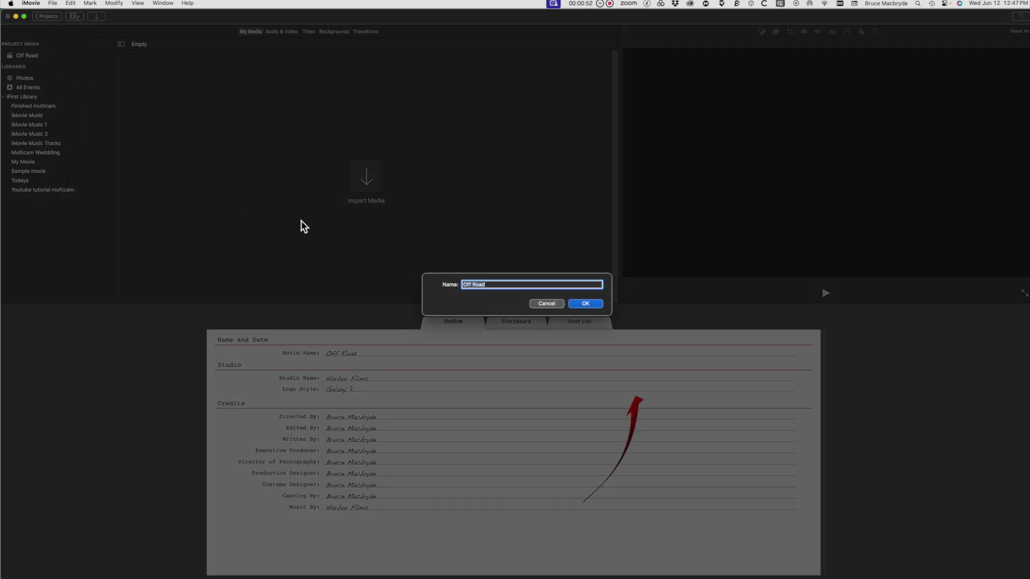
Step: Confirm the Off Road name, convert it to a movie, and select its SoundTrack-Adrenaline clip
left_click(594, 307)
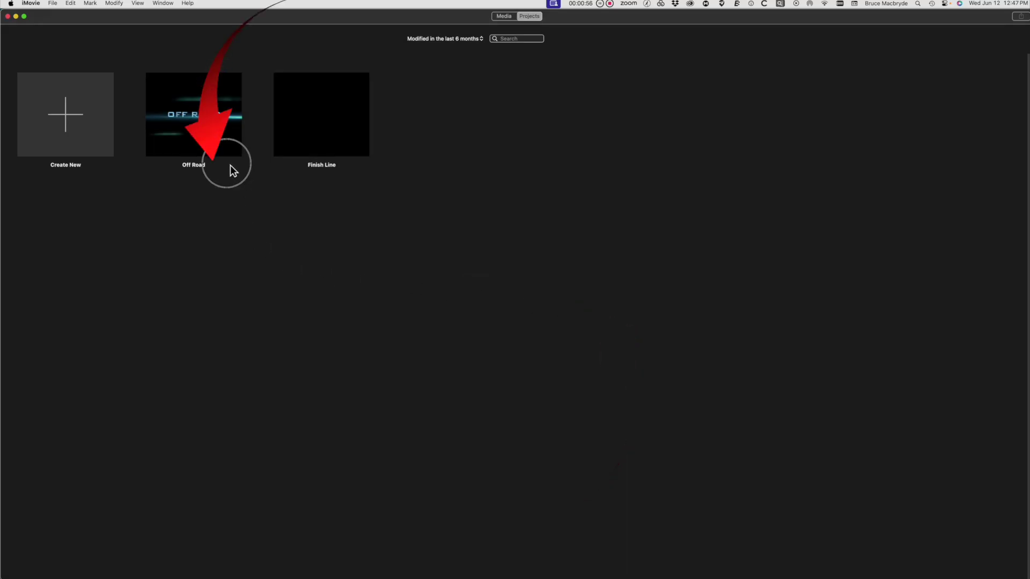
left_click(212, 166)
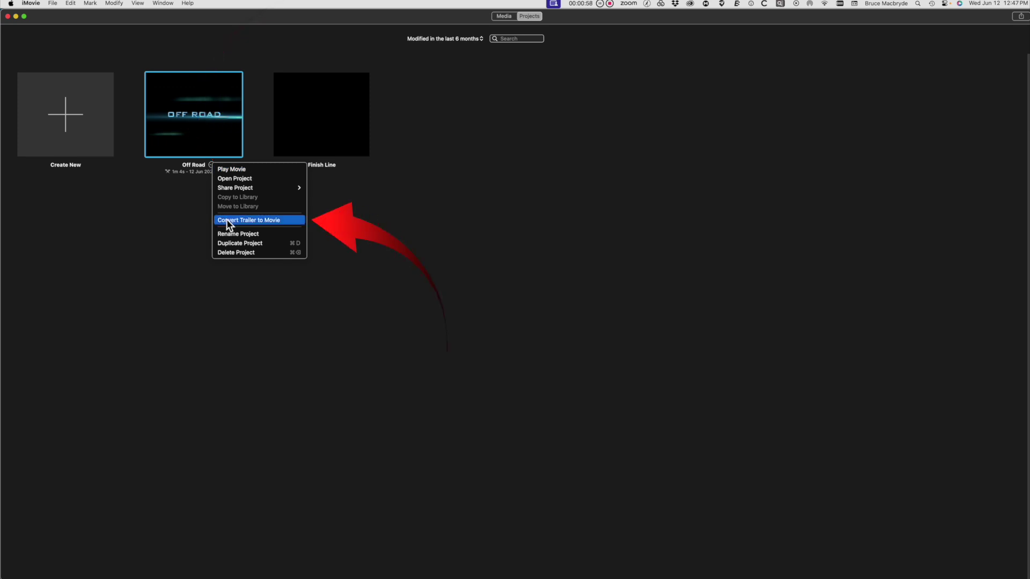
left_click(227, 219)
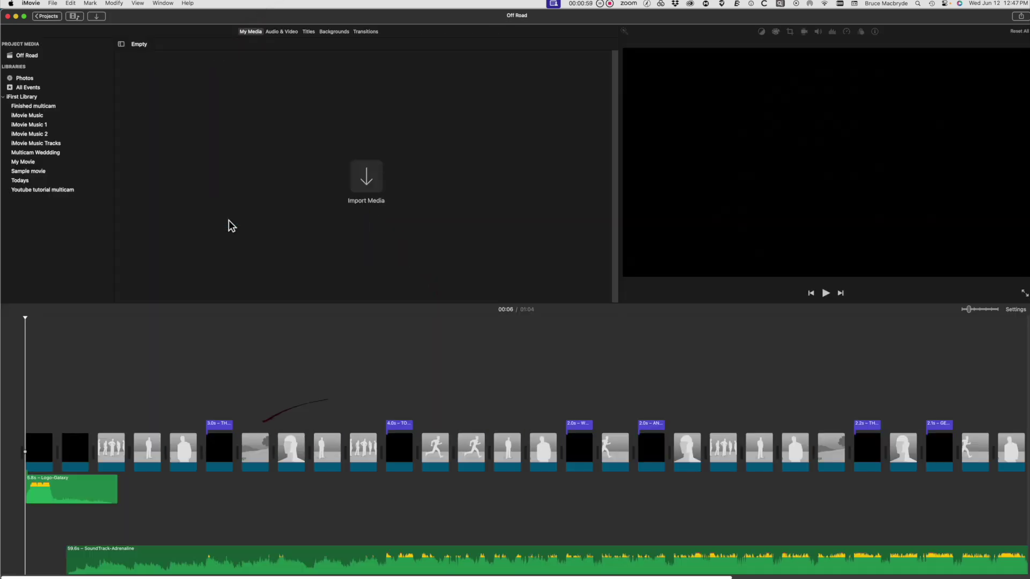
left_click(268, 564)
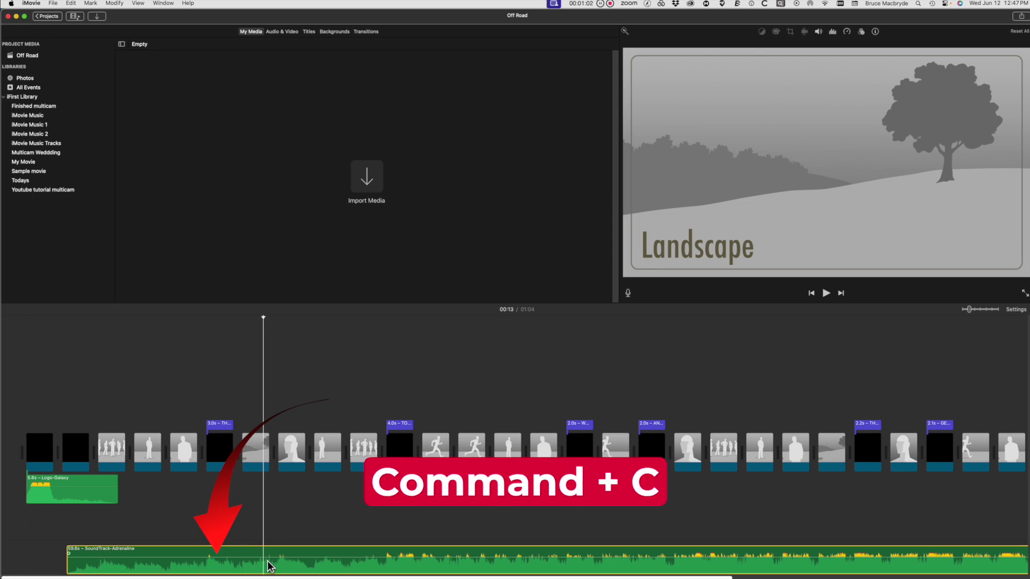
Step: Paste the Adrenaline music after SoundTrack-Action in Finish Line, bringing it to 1:44
left_click(46, 16)
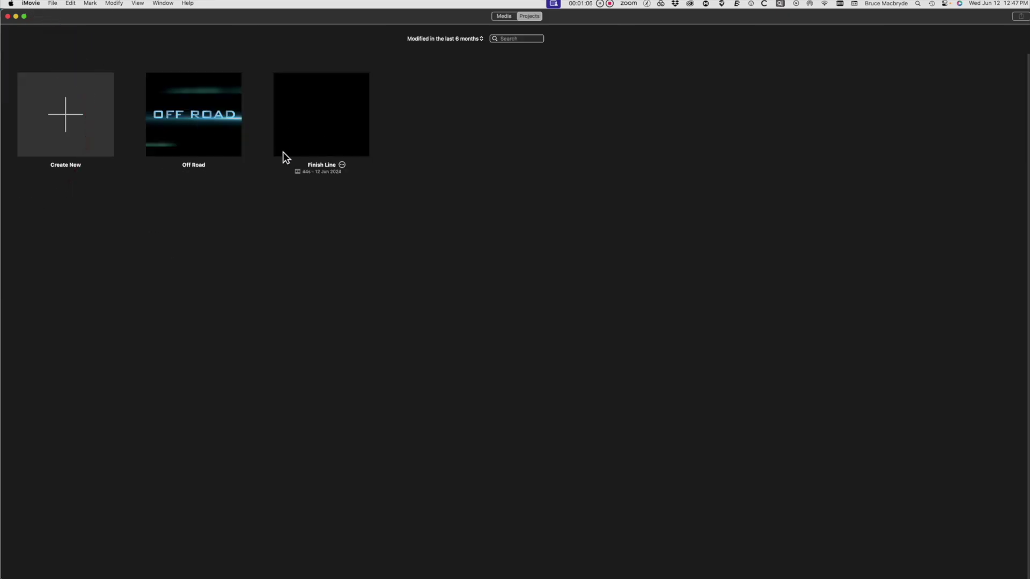
left_click(334, 144)
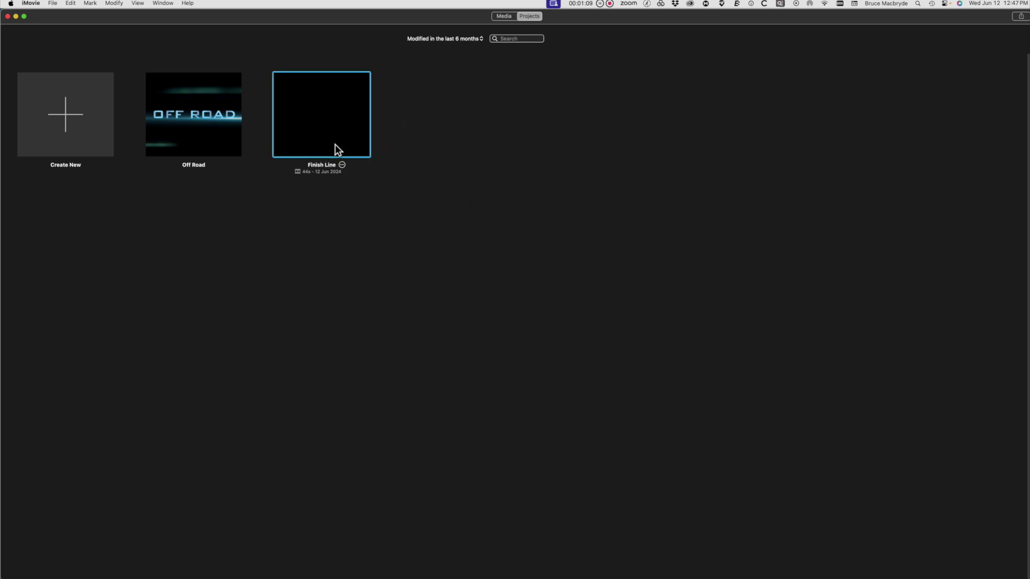
double_click(335, 144)
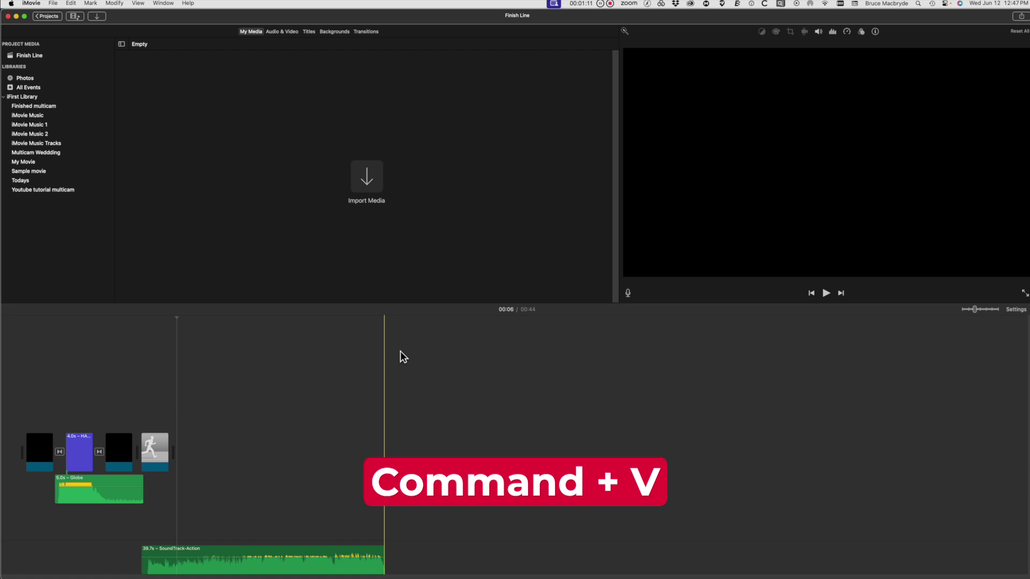
key("super+v")
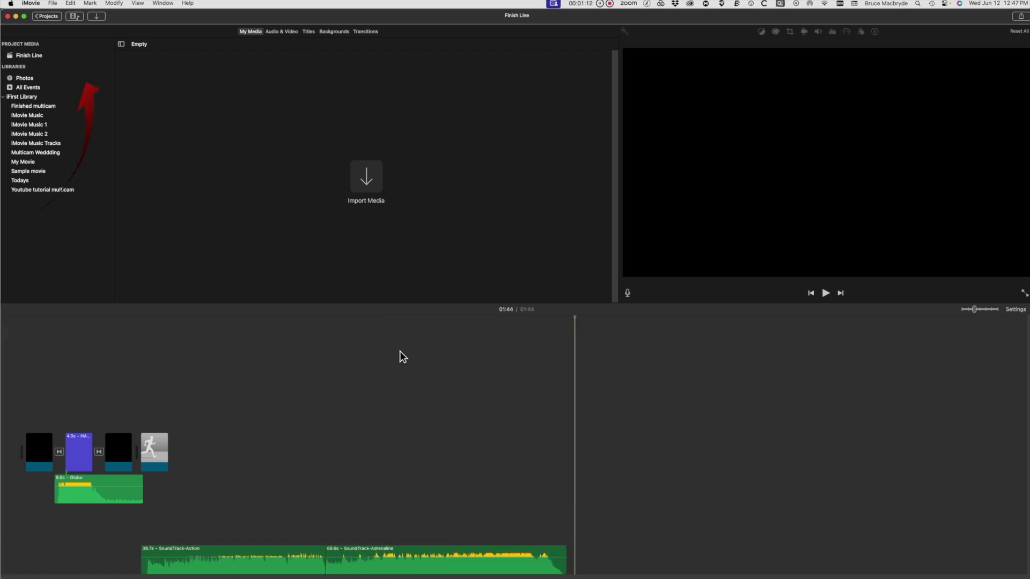
left_click(47, 16)
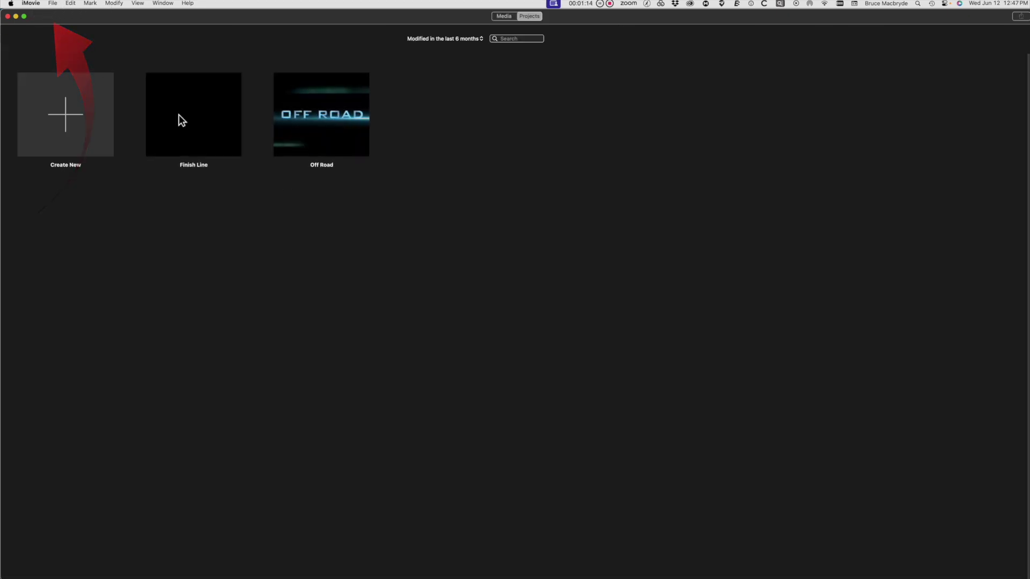
Step: Replace the Finish Line project title with iMovieMusic
left_click(207, 166)
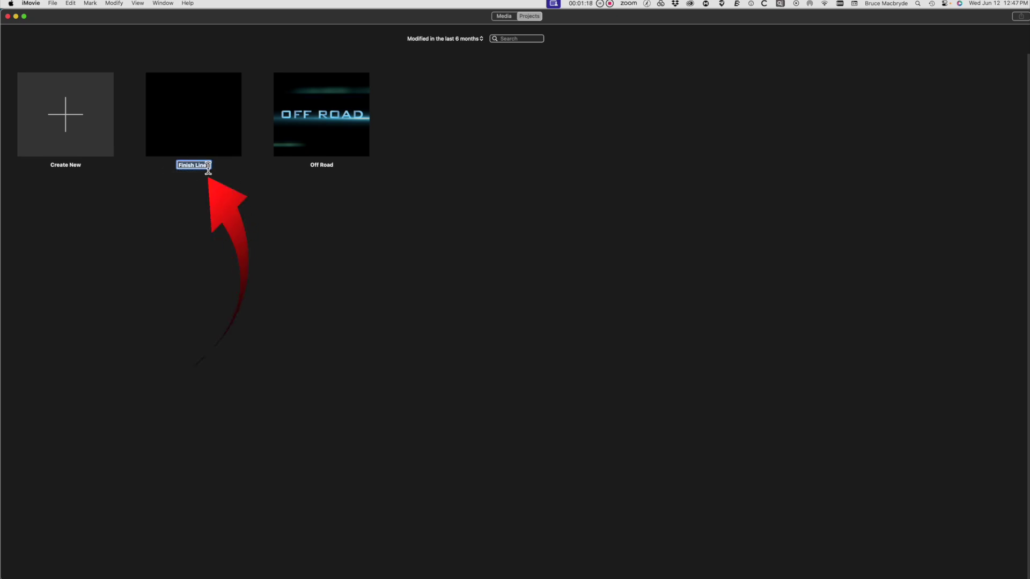
left_click_drag(195, 166, 176, 165)
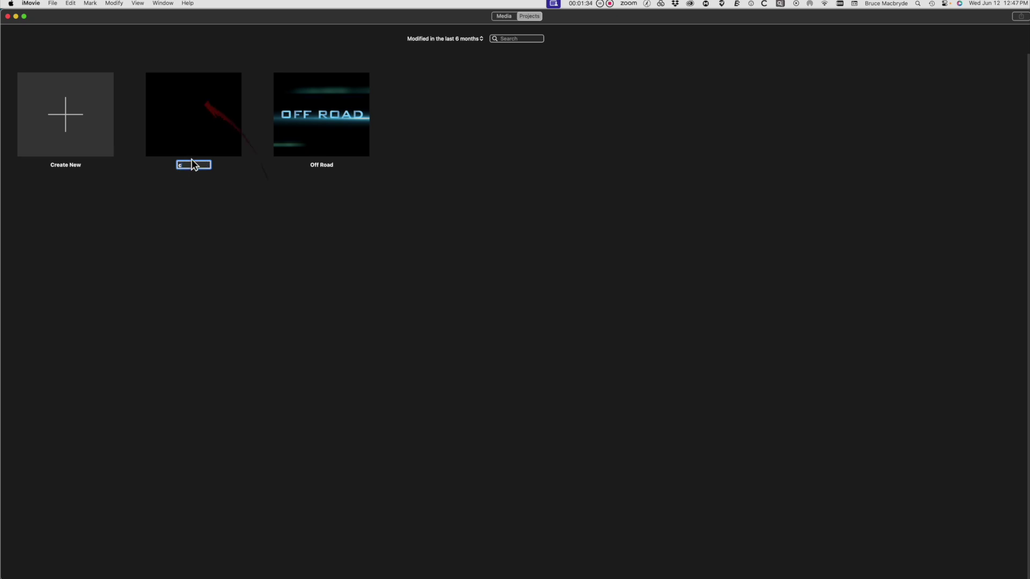
left_click(70, 119)
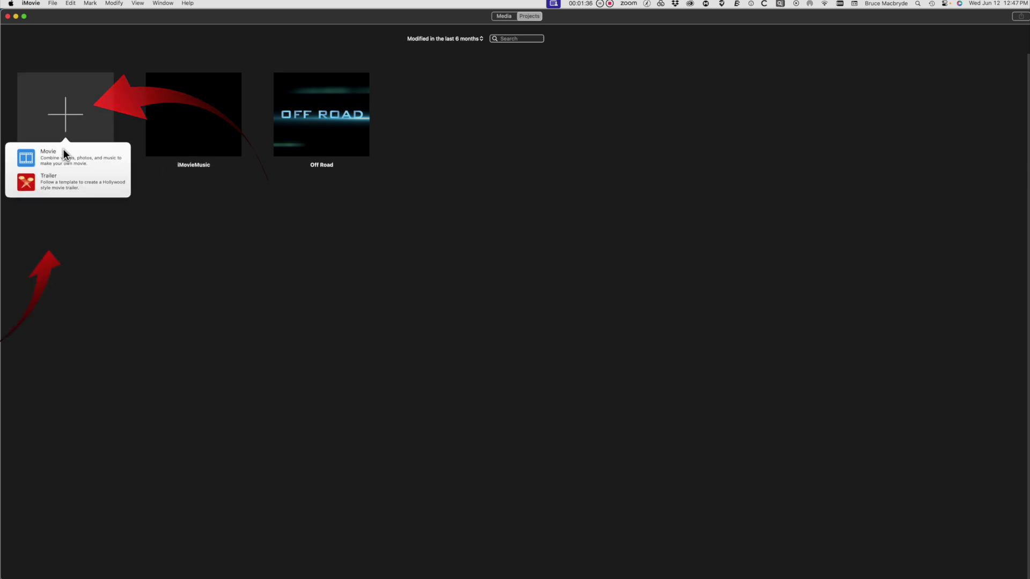
Step: Create an Adventure trailer, convert it to a movie, and copy its SoundTrack-Adventure clip
left_click(36, 184)
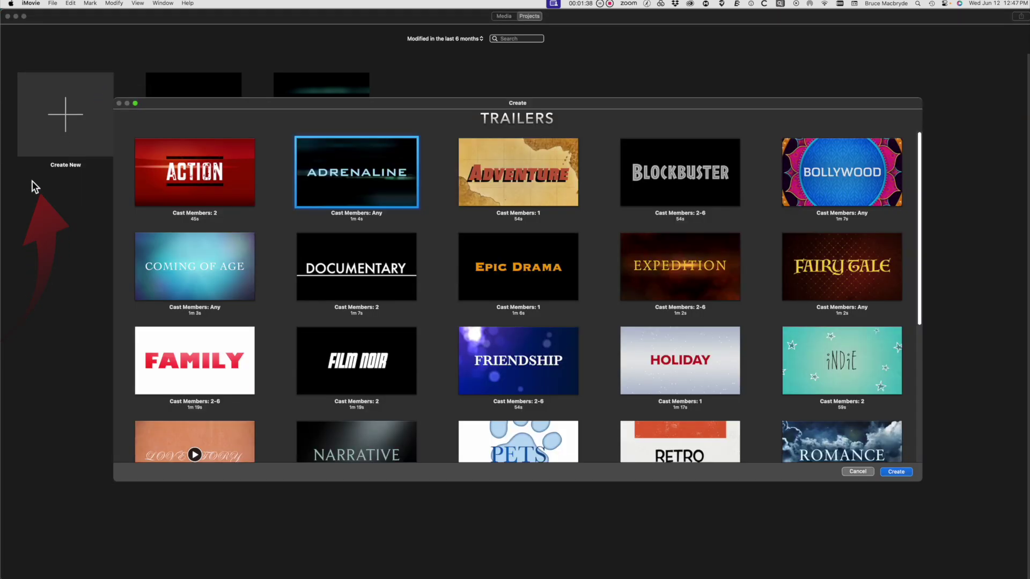
left_click(532, 173)
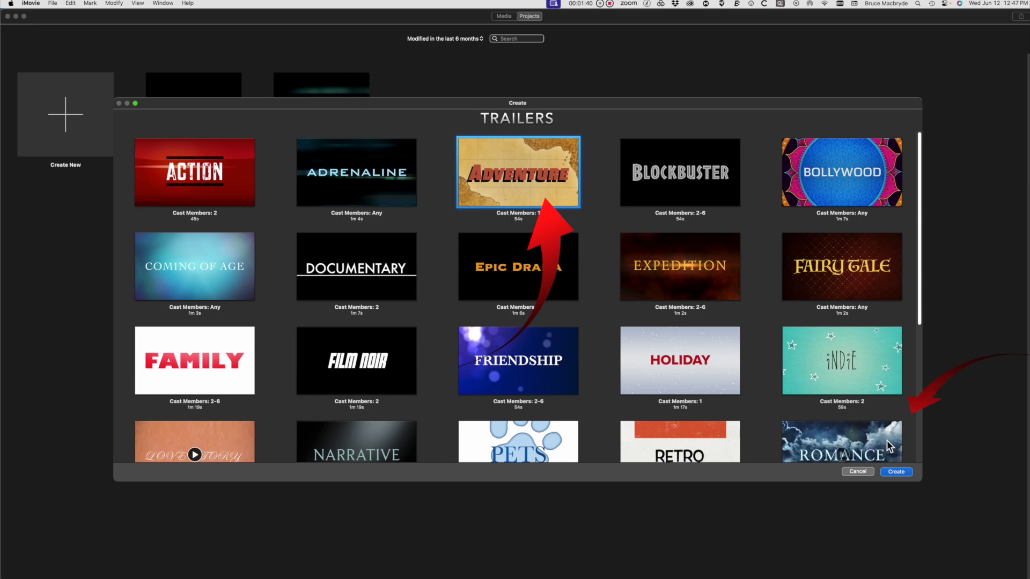
left_click(901, 473)
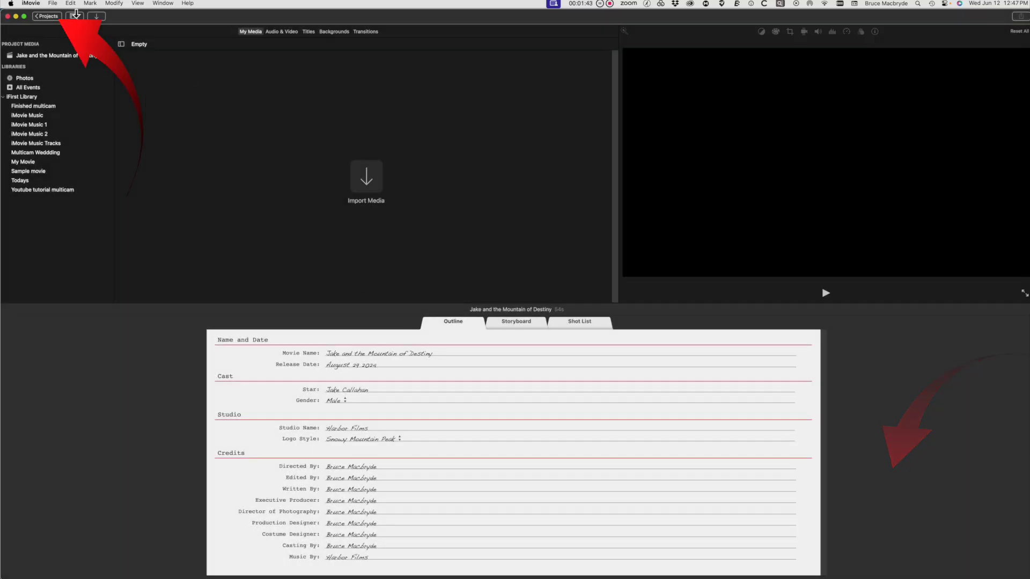
left_click(51, 16)
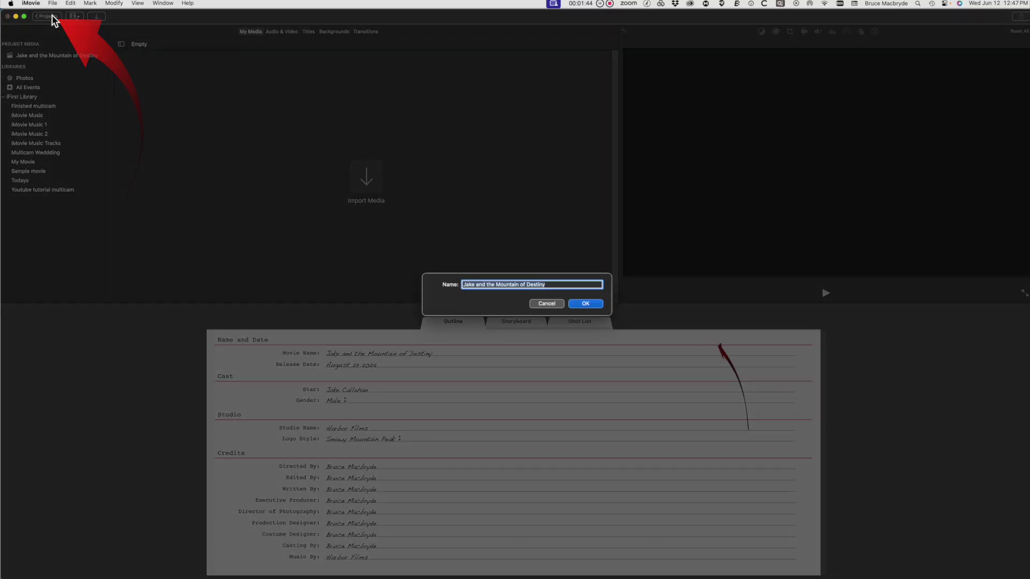
left_click(585, 303)
left_click(243, 165)
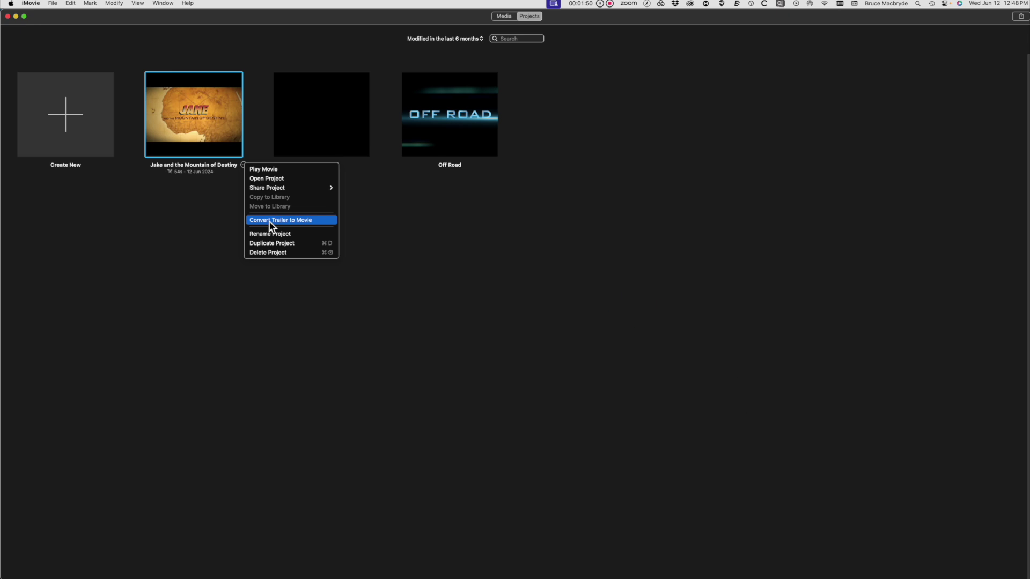
left_click(268, 221)
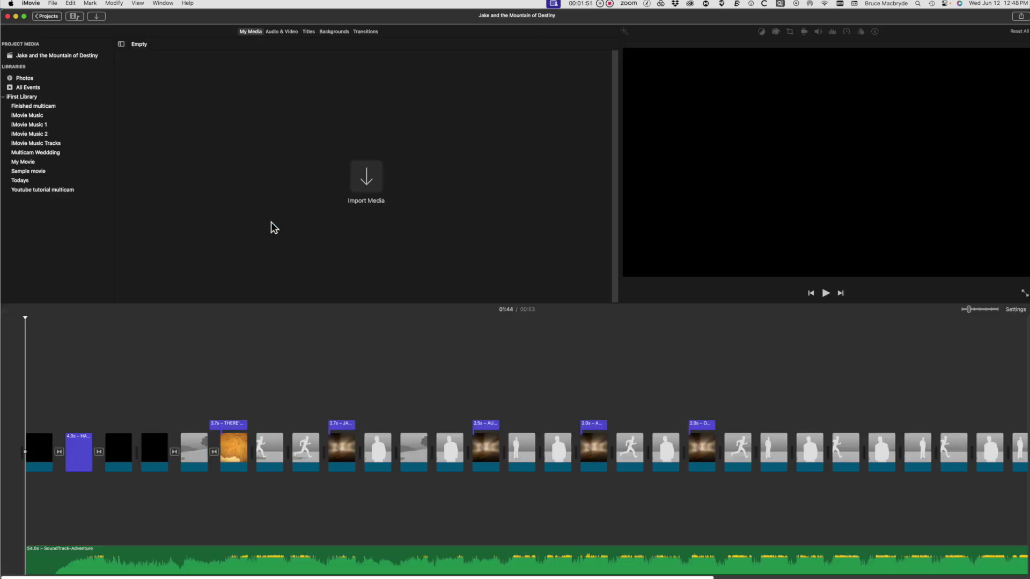
left_click(384, 568)
key("super+c")
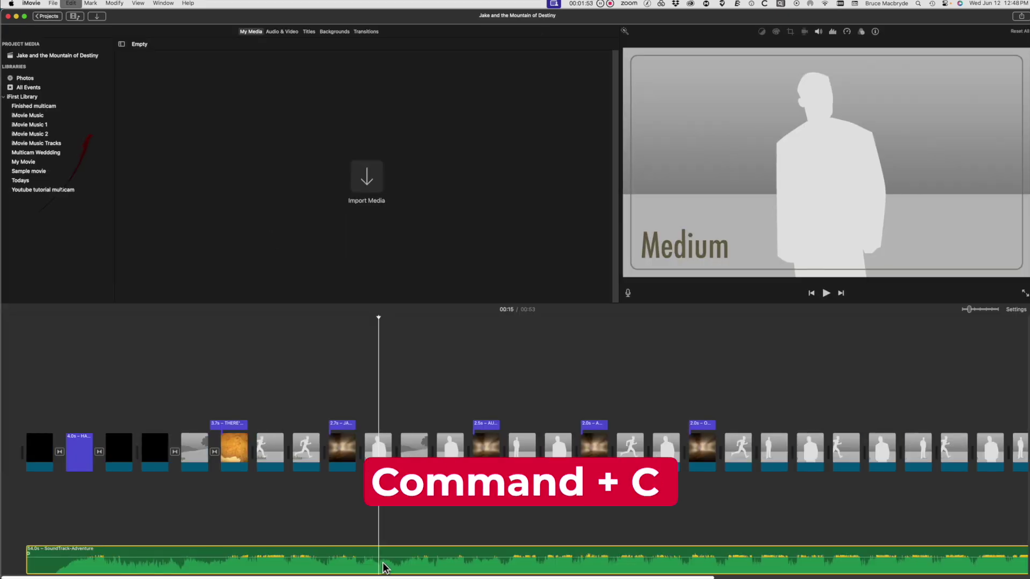
Step: Paste the SoundTrack-Adventure music after the Adrenaline track in iMovieMusic, totalling 2:38
left_click(47, 16)
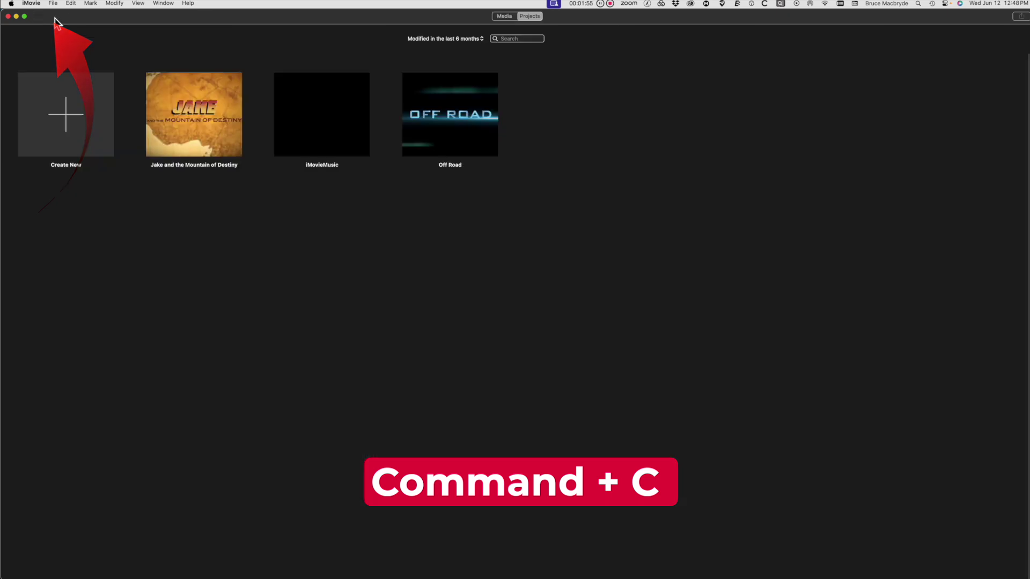
left_click(350, 137)
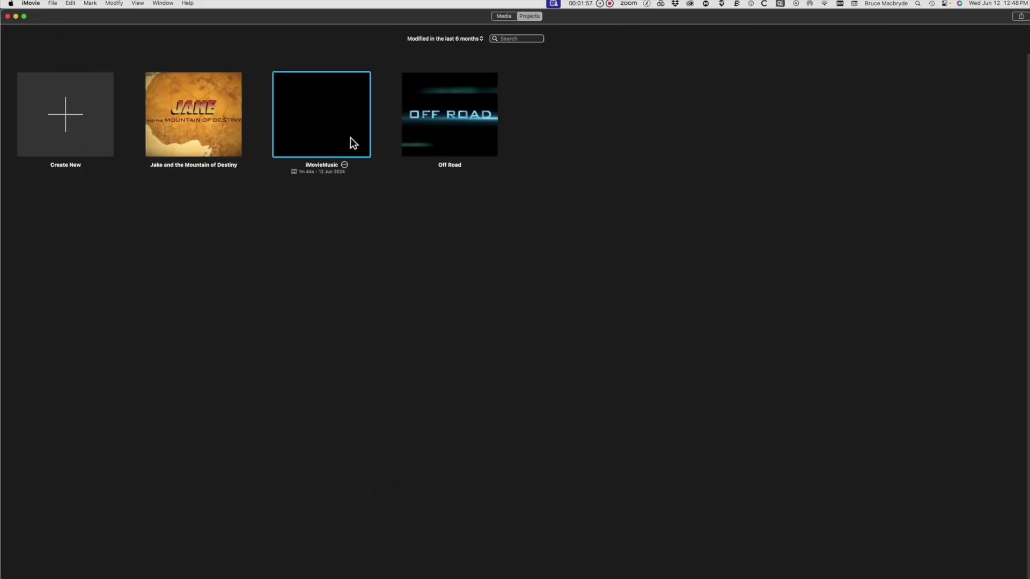
double_click(349, 142)
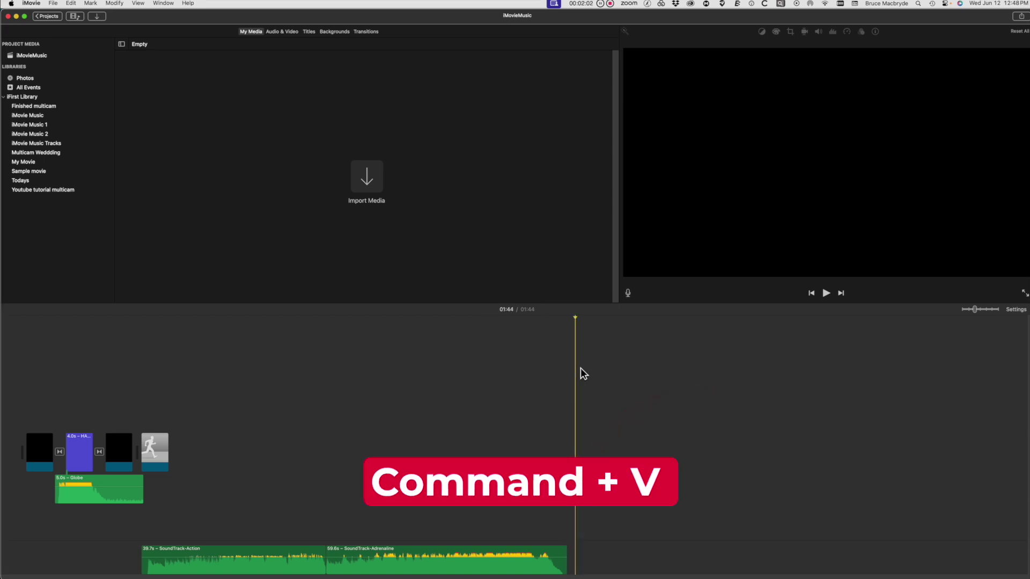
key("super+v")
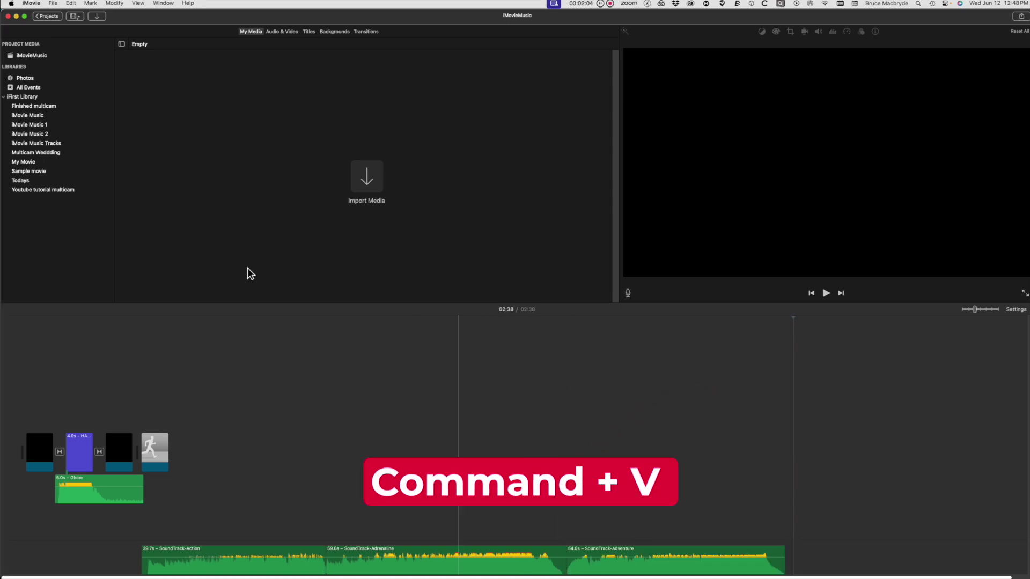
Step: Create the Passport to Paradise Bollywood trailer, convert it to a movie, and copy its soundtrack
left_click(52, 16)
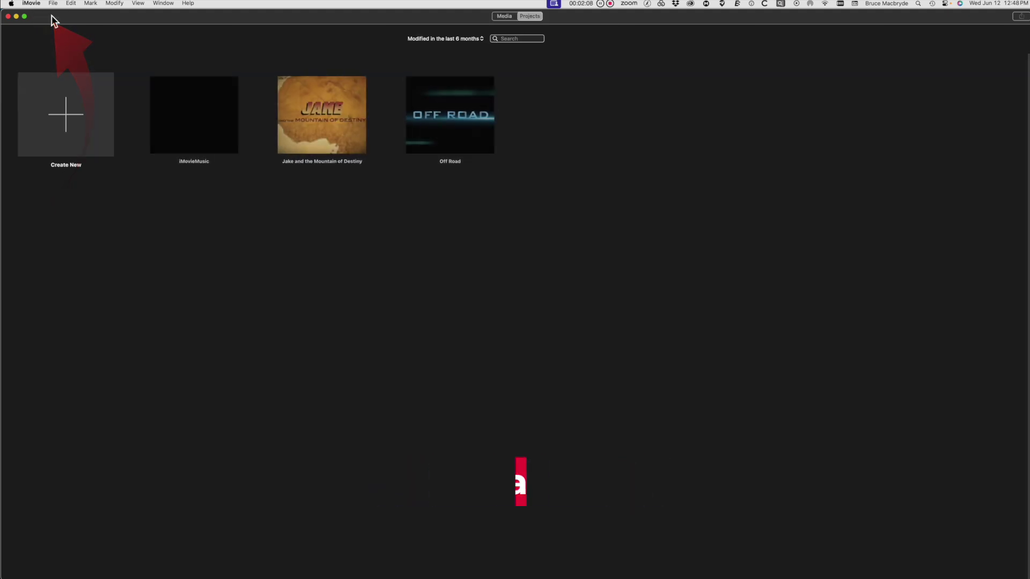
left_click(73, 126)
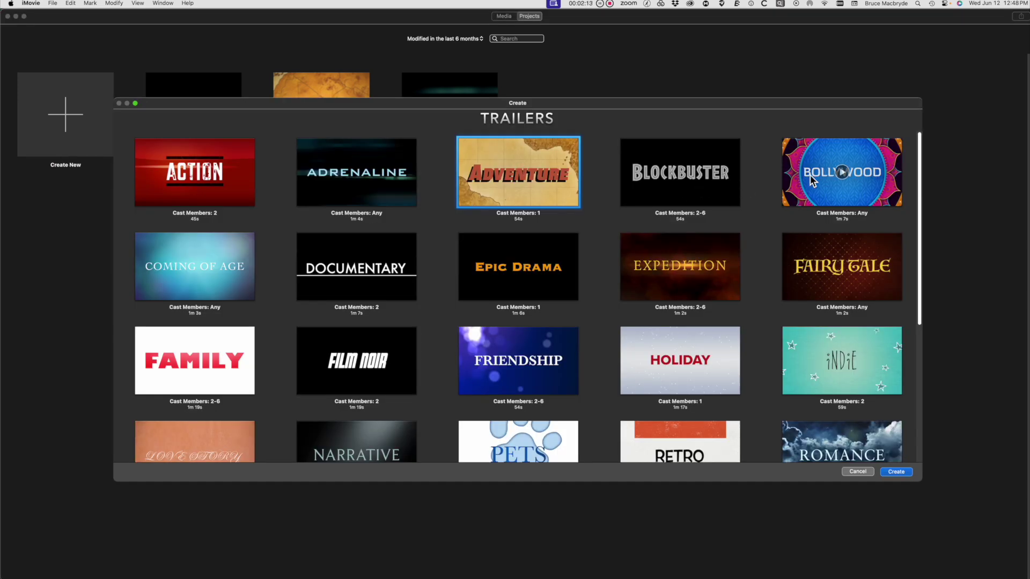
left_click(824, 186)
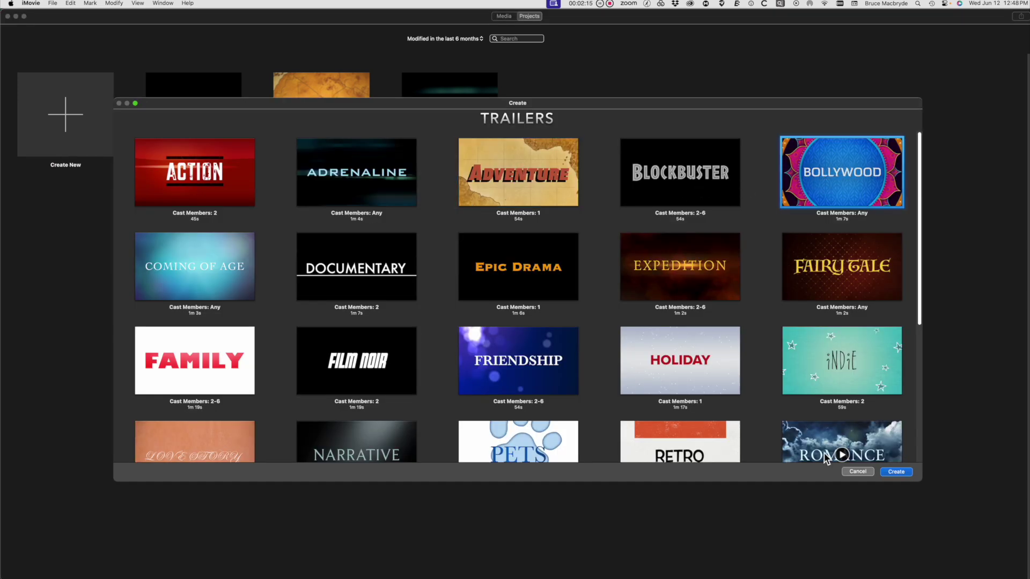
left_click(903, 473)
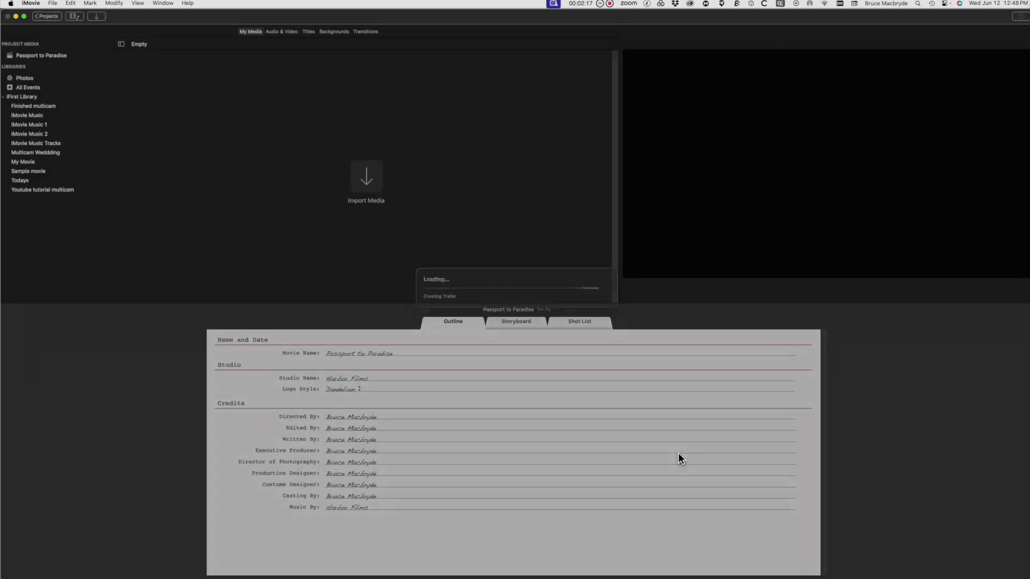
left_click(57, 18)
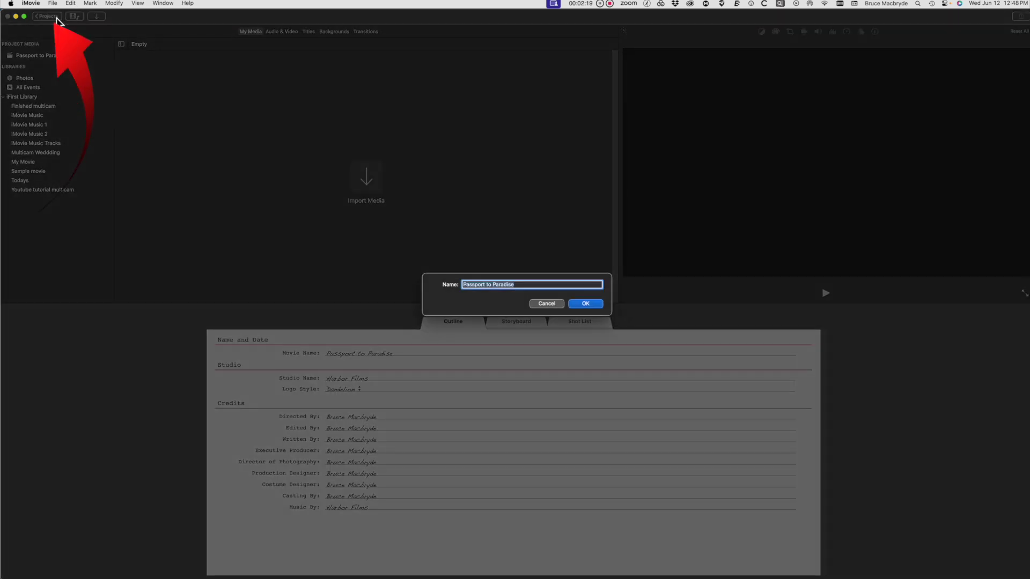
left_click(586, 303)
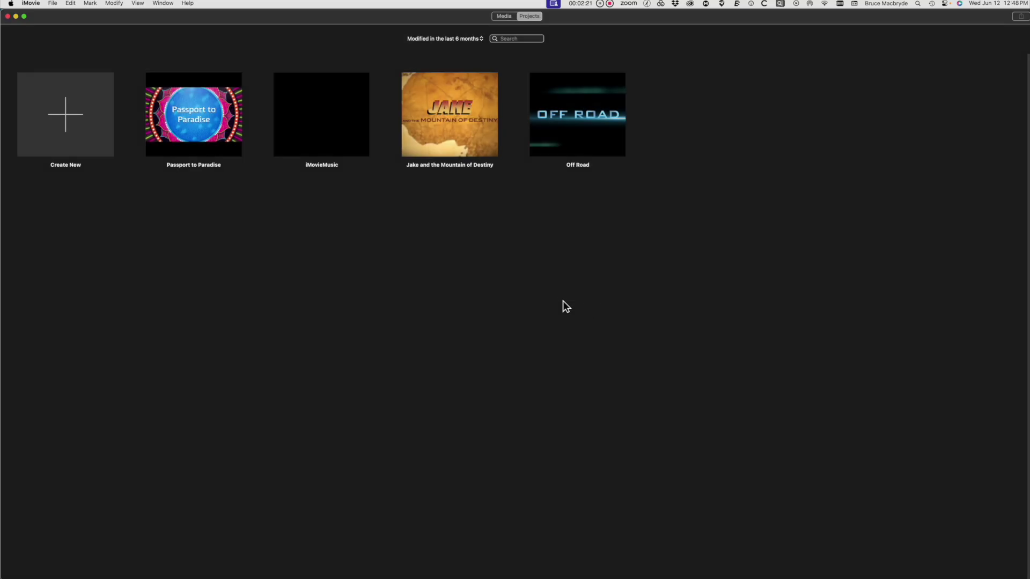
left_click(230, 165)
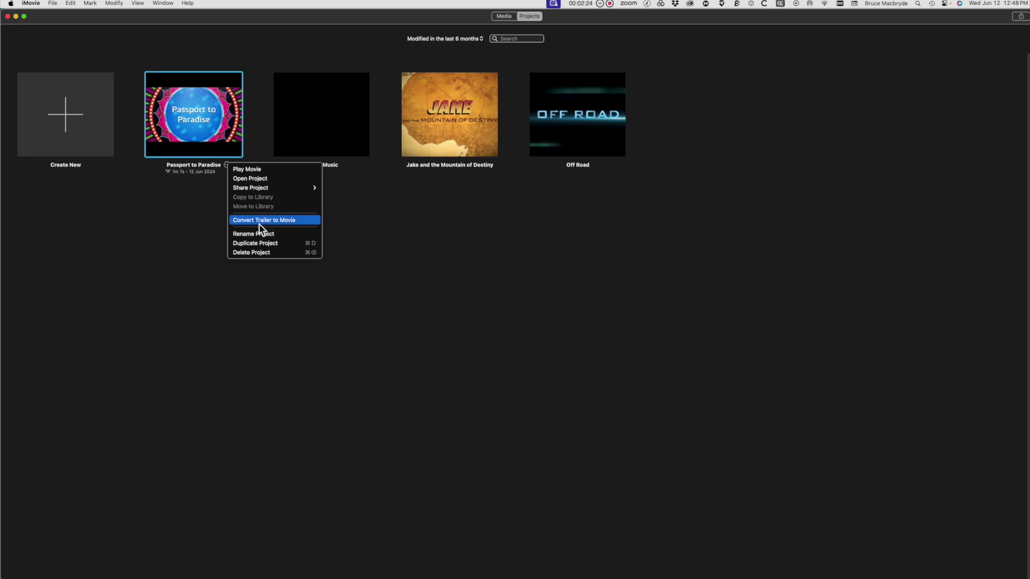
left_click(258, 221)
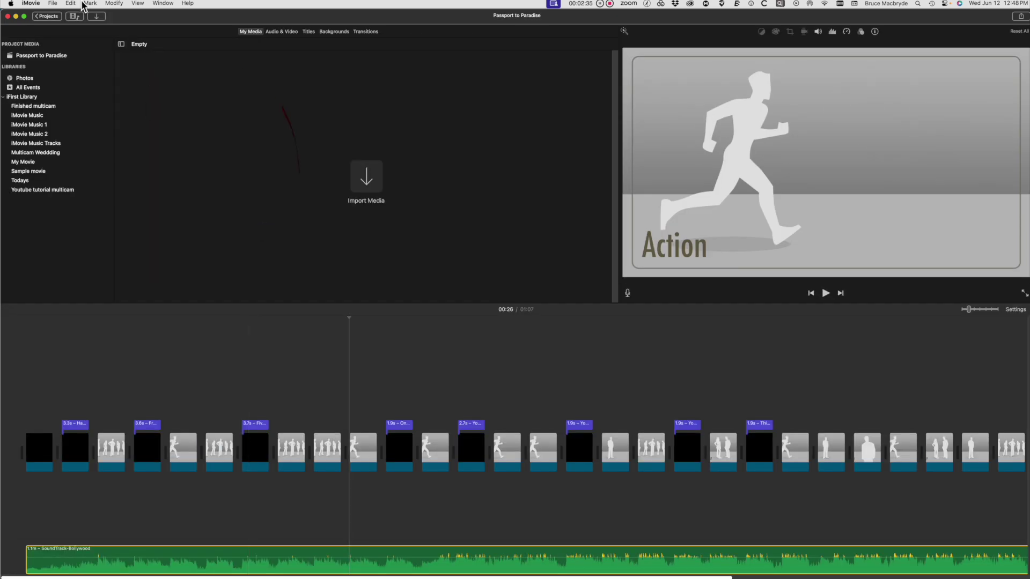
left_click(71, 4)
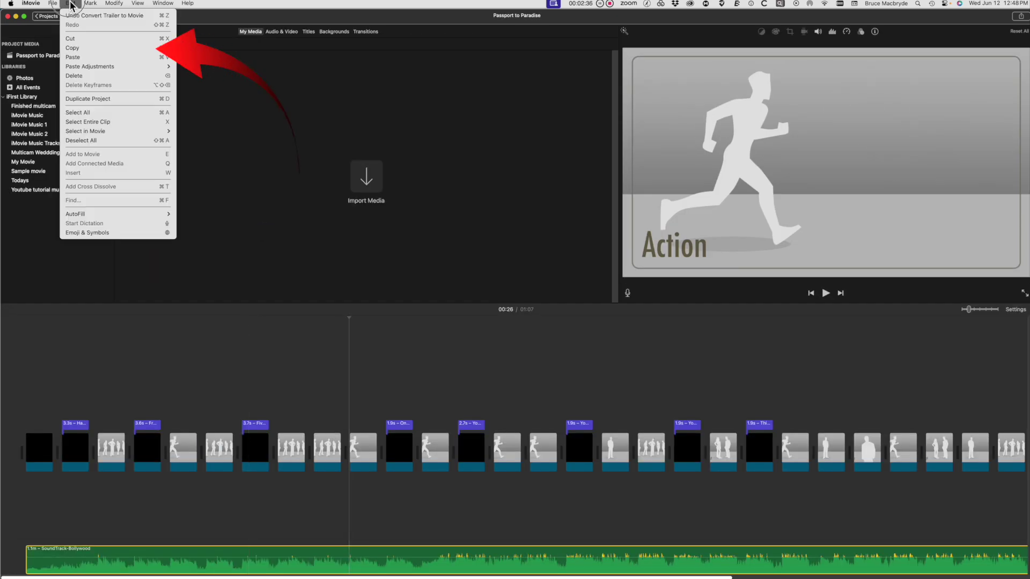
left_click(75, 38)
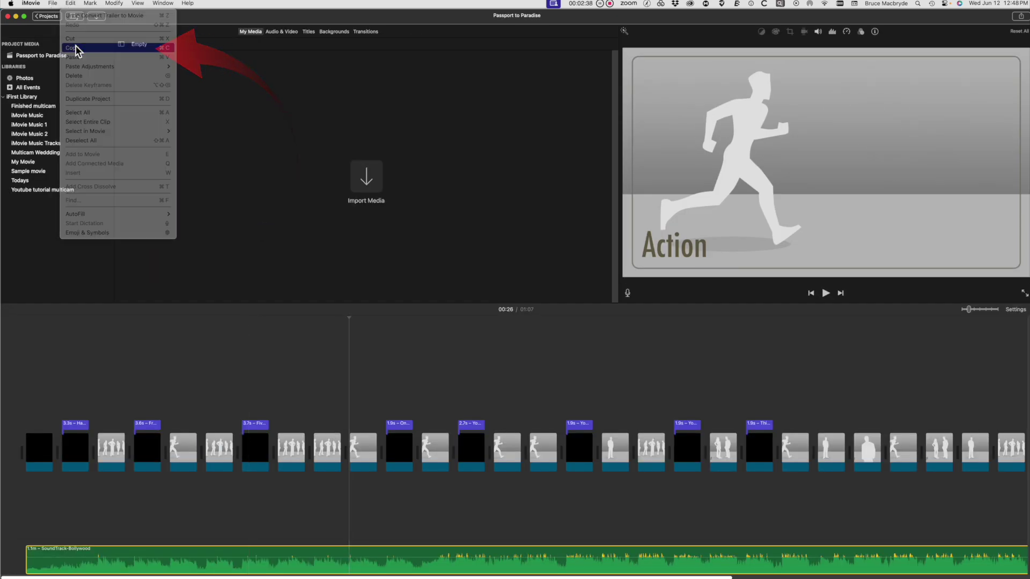
Step: Paste the Bollywood soundtrack at the end of iMovieMusic's music tracks
left_click(49, 16)
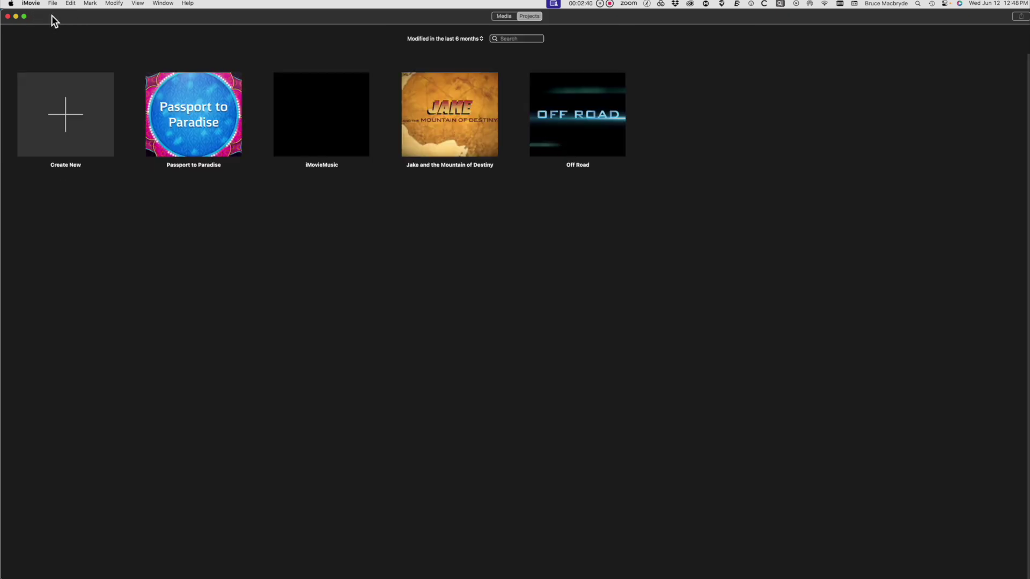
double_click(333, 138)
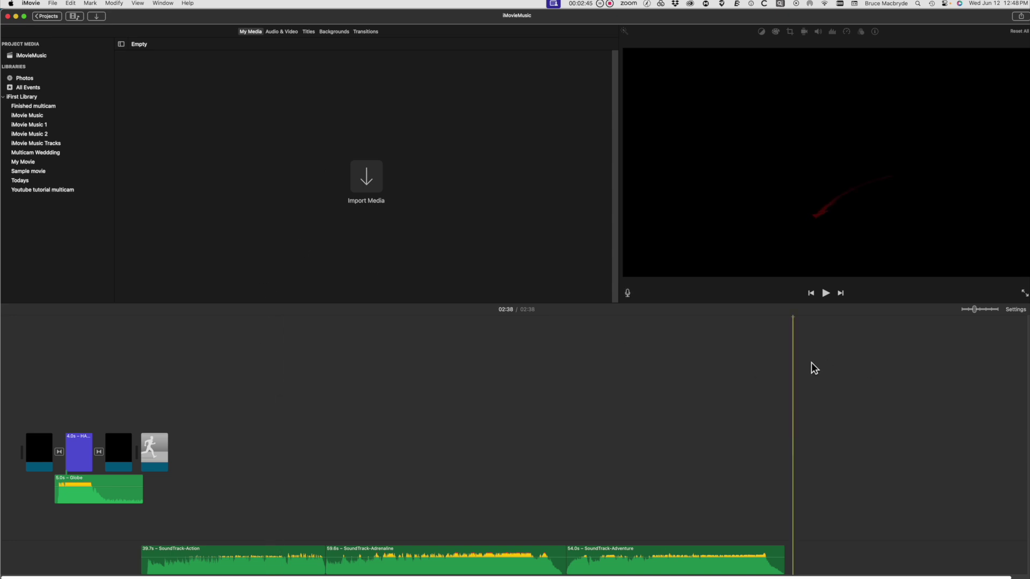
left_click(70, 4)
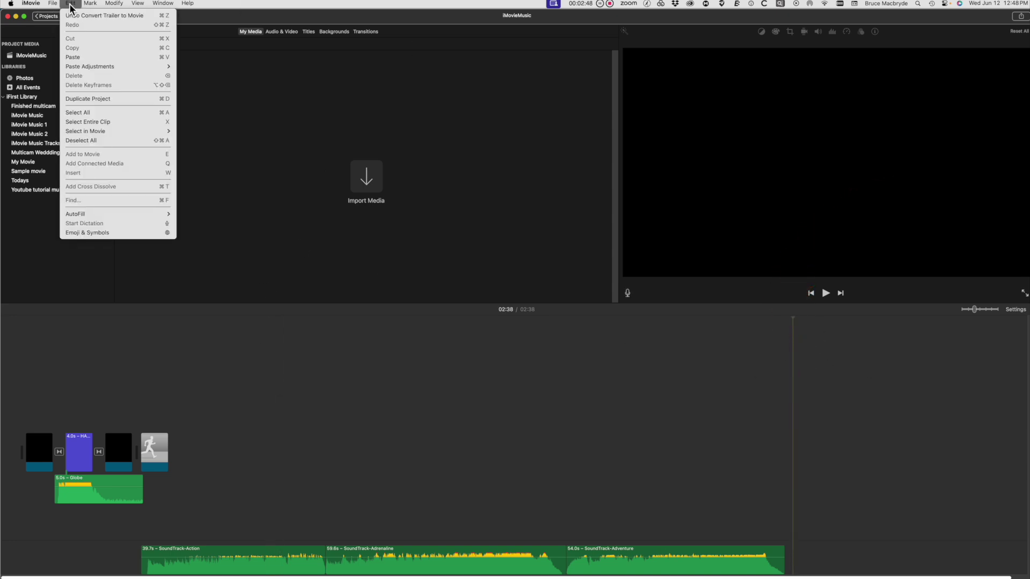
left_click(85, 59)
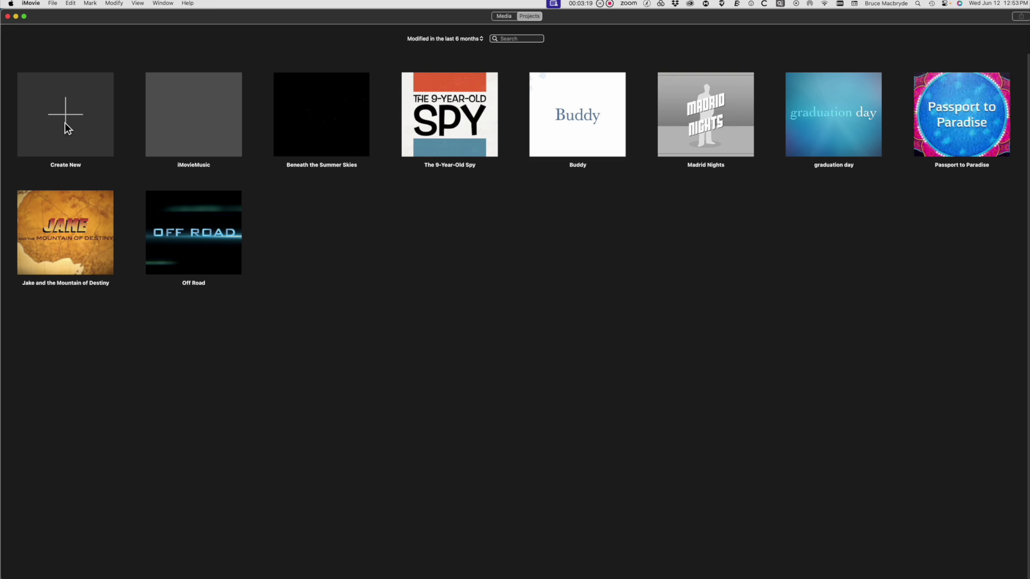
Step: Create a Romantic Comedy trailer and keep the name Weekend Away 1
left_click(66, 127)
left_click(30, 185)
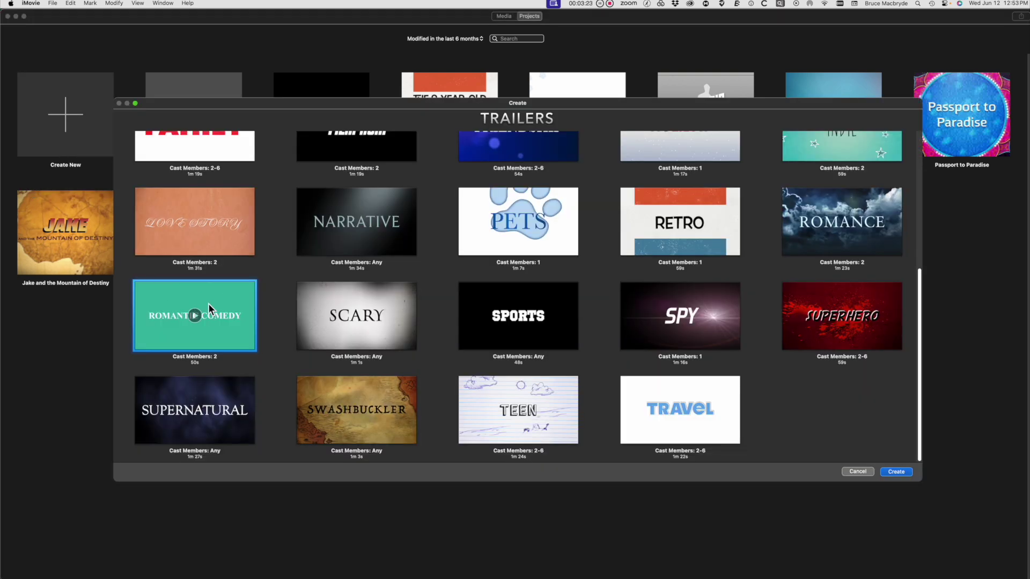
left_click(904, 474)
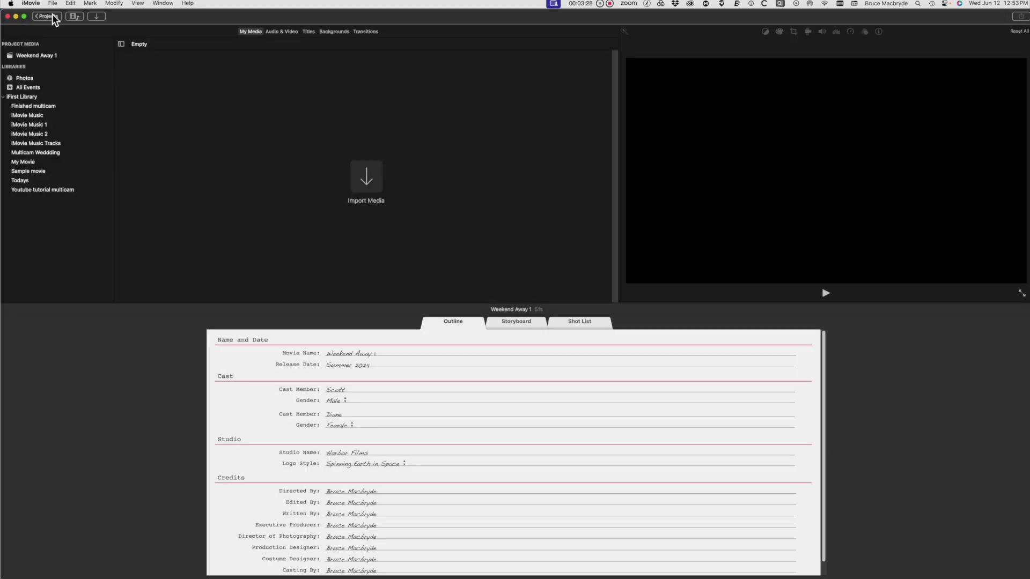
left_click(53, 16)
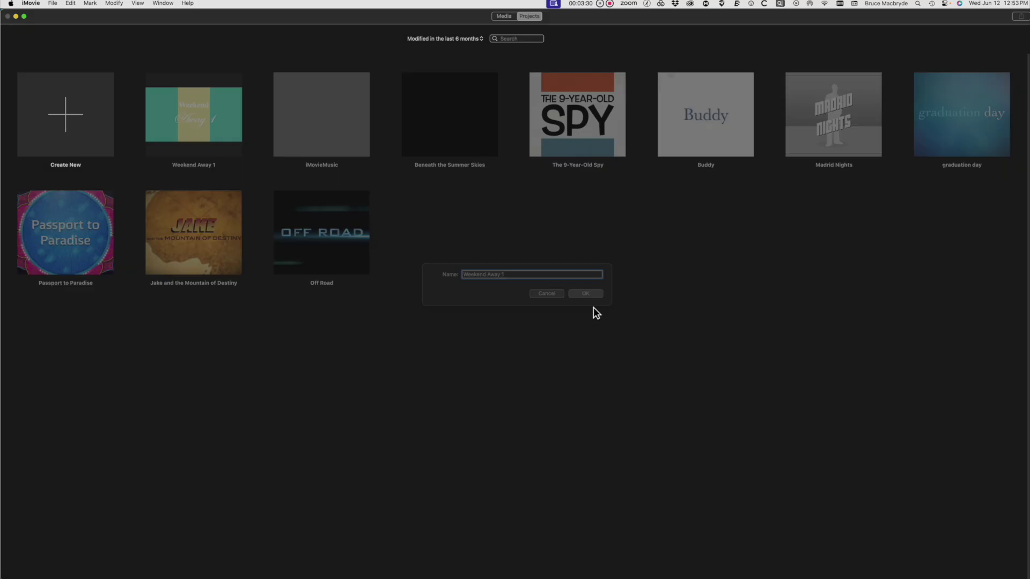
left_click(592, 303)
Step: Convert Weekend Away 1 into a movie and copy its SoundTrack-RomanticComedy clip into iMovieMusic
left_click(227, 166)
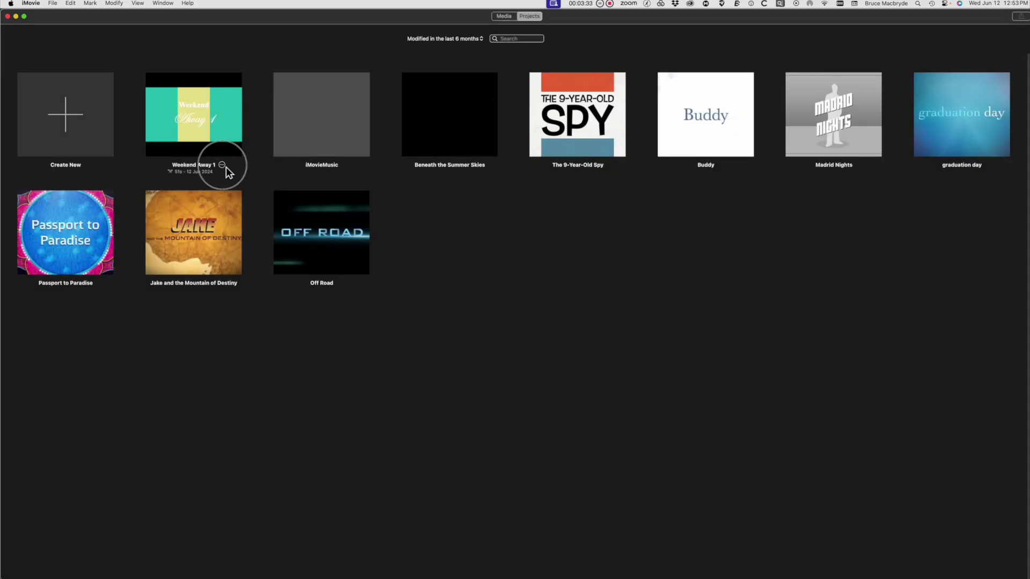
left_click(240, 220)
left_click(324, 563)
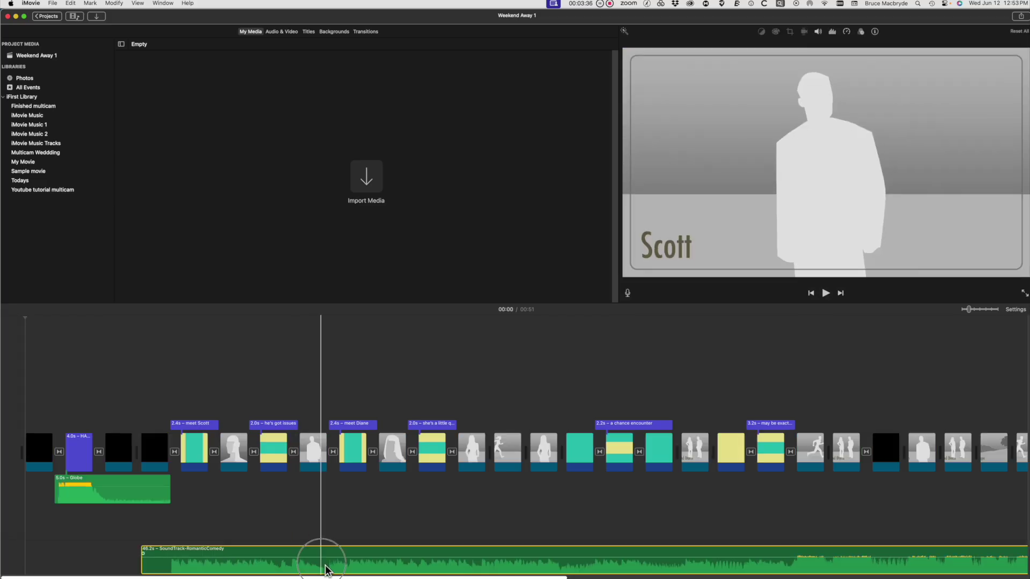
left_click(47, 17)
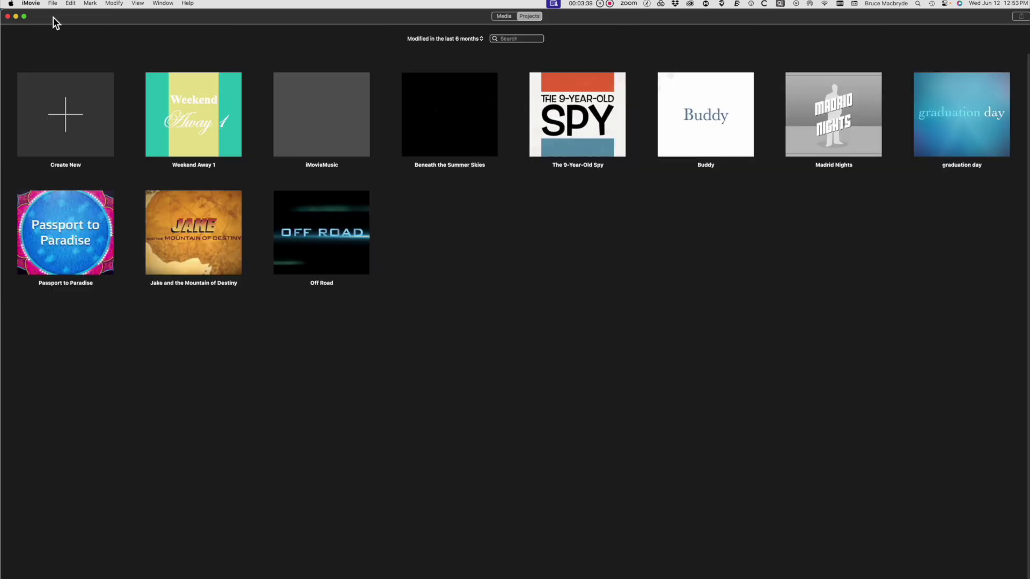
double_click(334, 119)
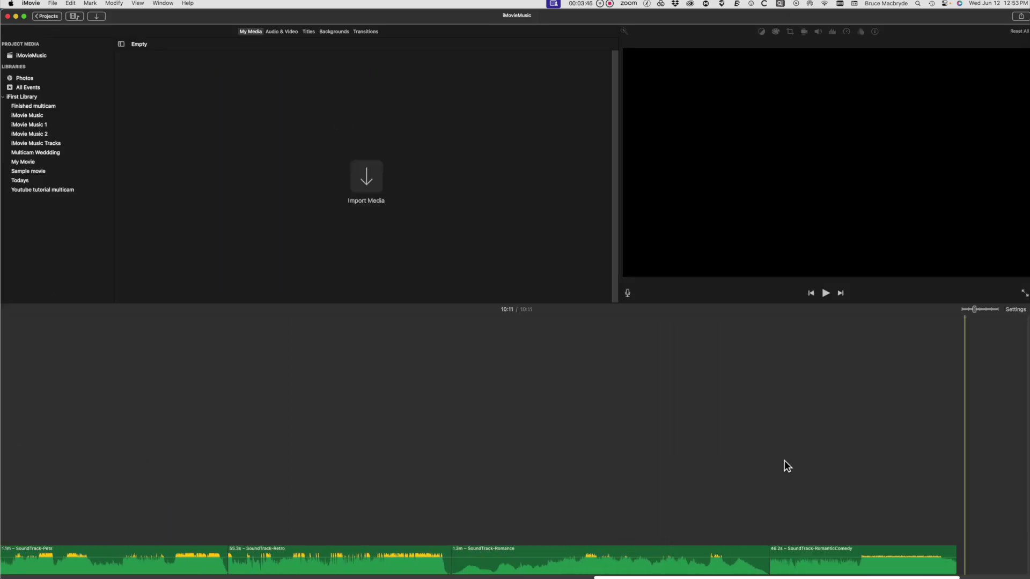
Step: Send the iMovieMusic project to Final Cut Pro from the File menu
left_click(53, 17)
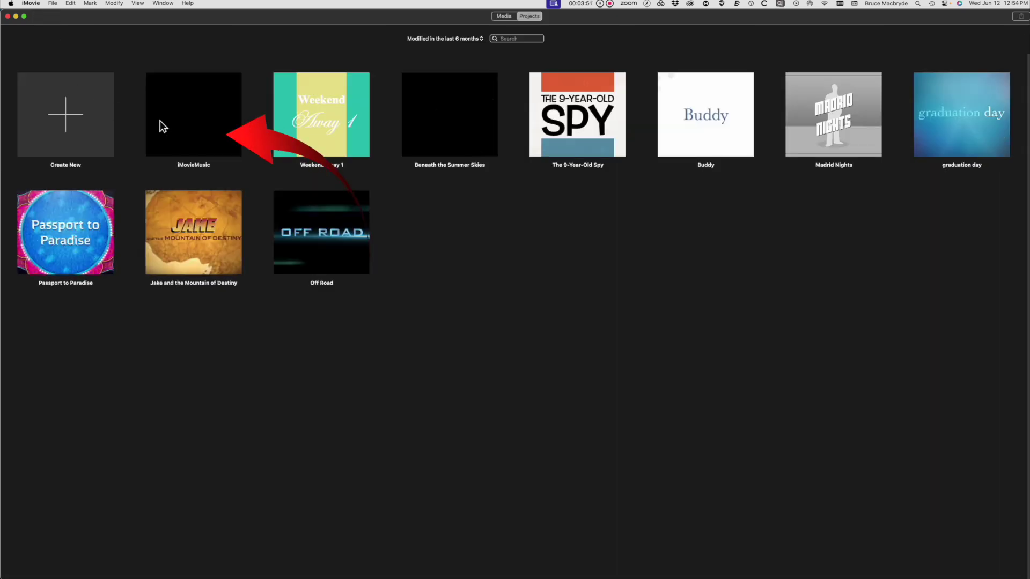
left_click(205, 128)
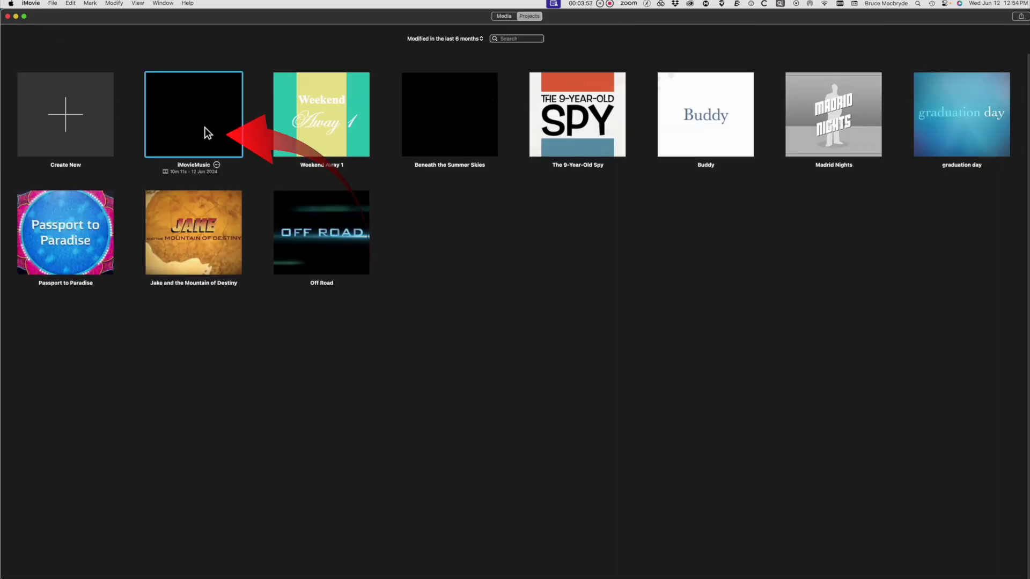
left_click(53, 4)
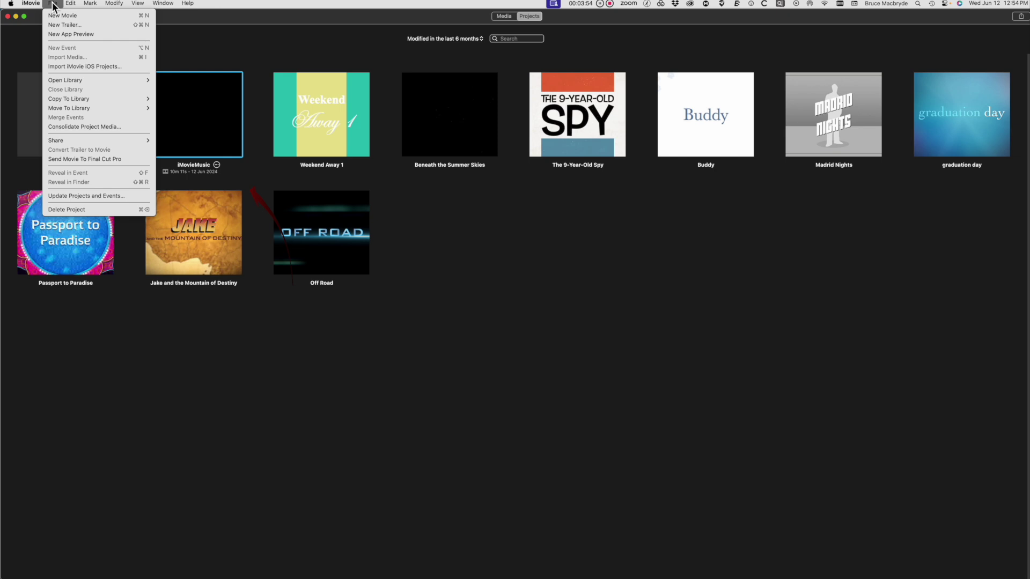
left_click(66, 160)
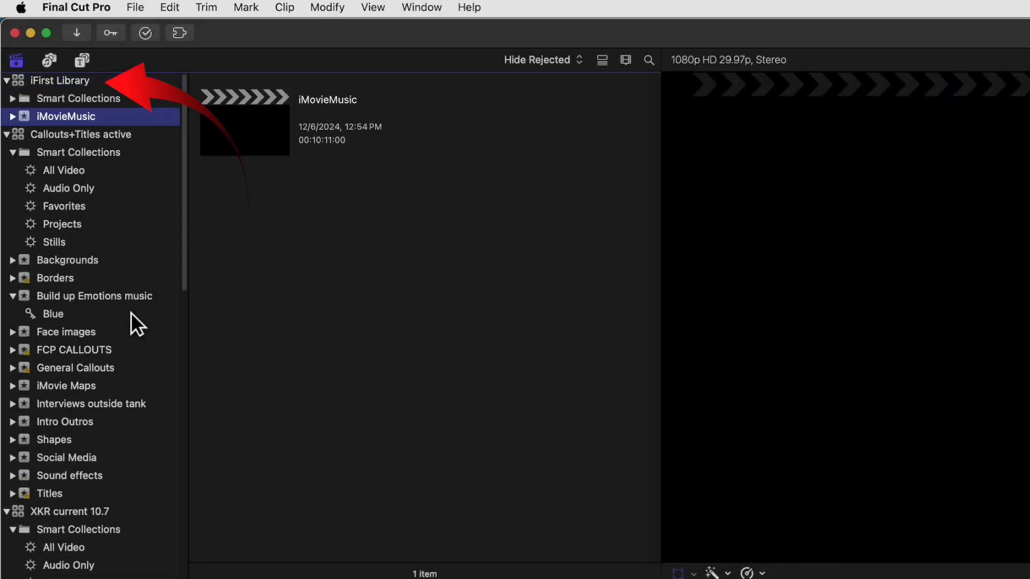
Step: Open the imported iMovieMusic project in the timeline and play it from around 7:17
left_click(275, 122)
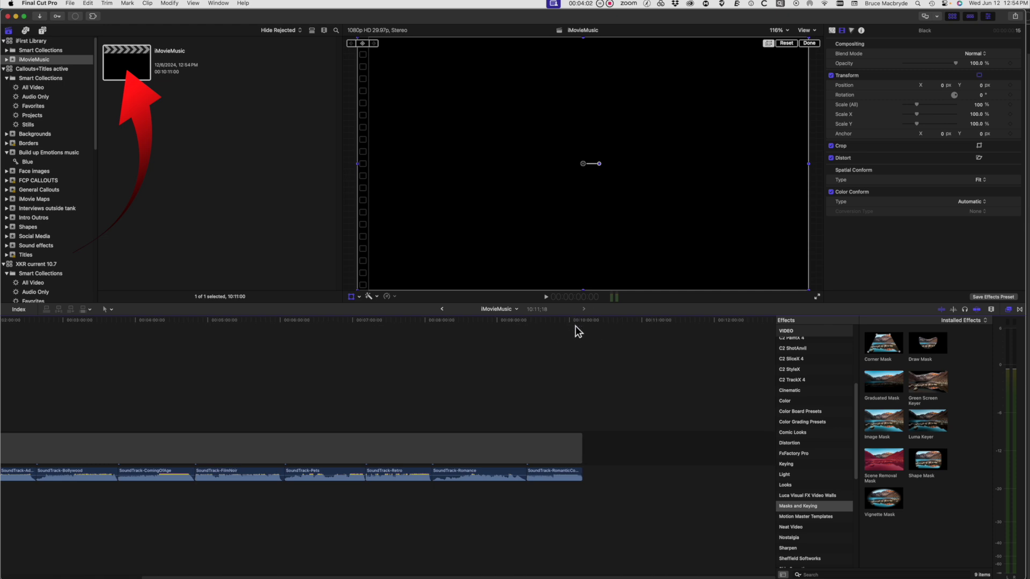
scroll(322, 343, "left", 5)
mouse_move(31, 322)
left_mouse_down()
mouse_move(324, 372)
mouse_move(723, 408)
mouse_move(564, 417)
left_mouse_up()
left_click(544, 449)
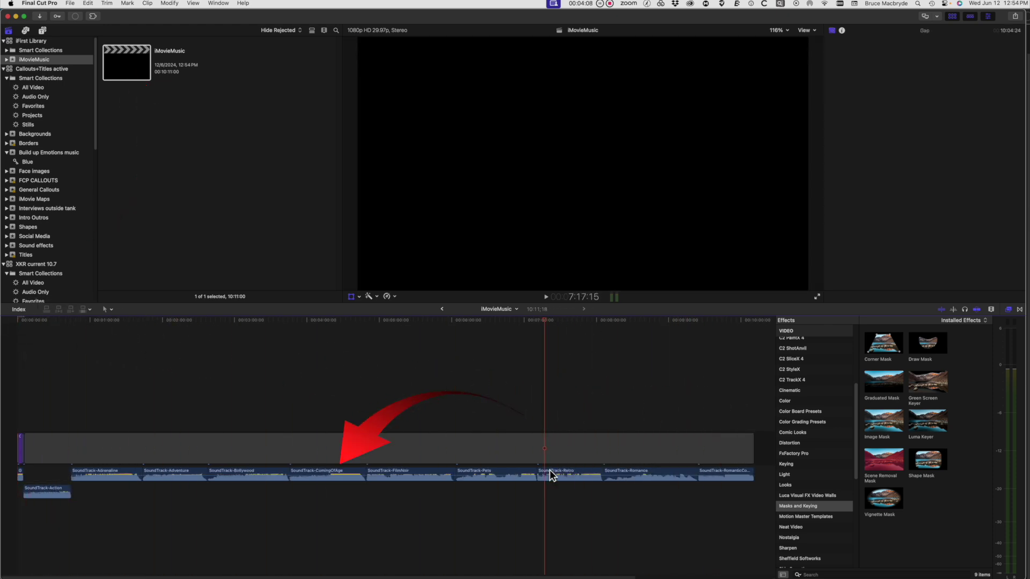
key("space")
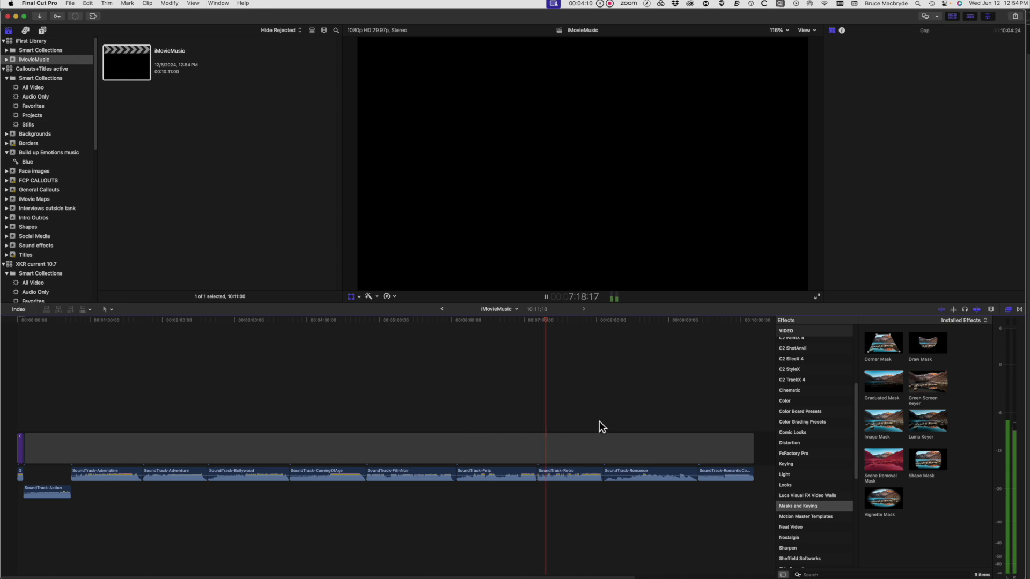
Step: Play from about 8:22, stop, then bring up the iFirst Library's context menu
left_click(625, 403)
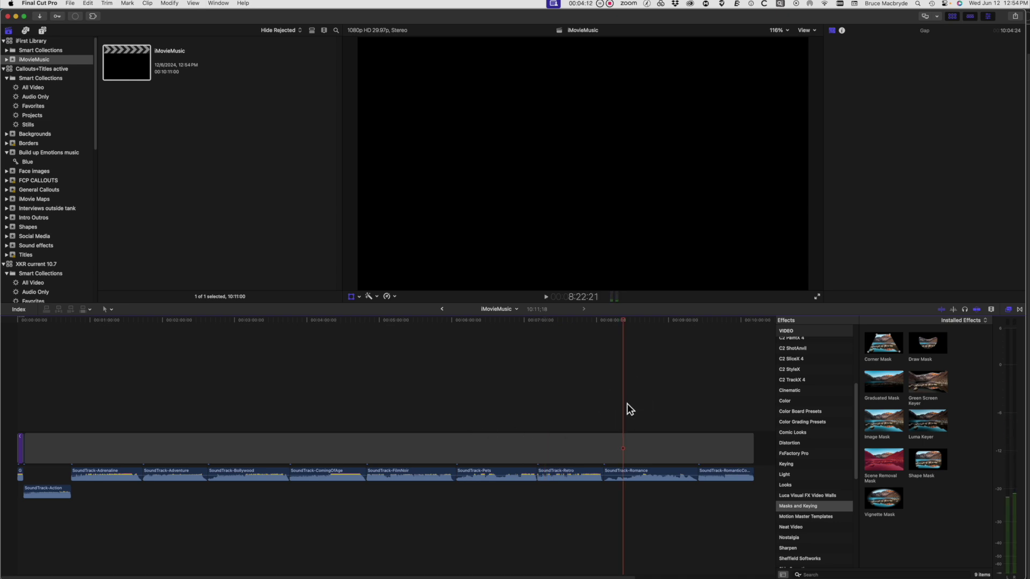
key("space")
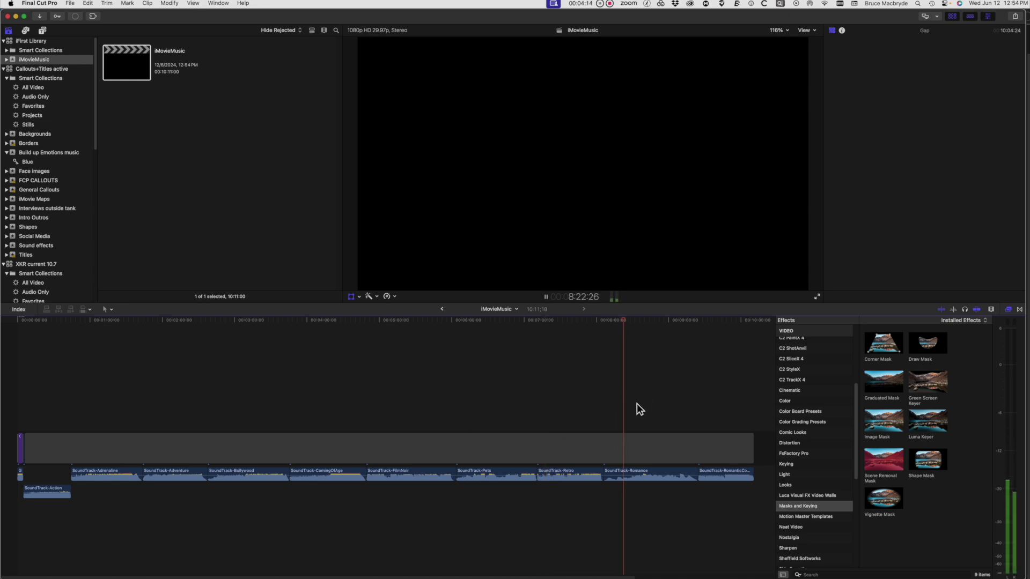
key("space")
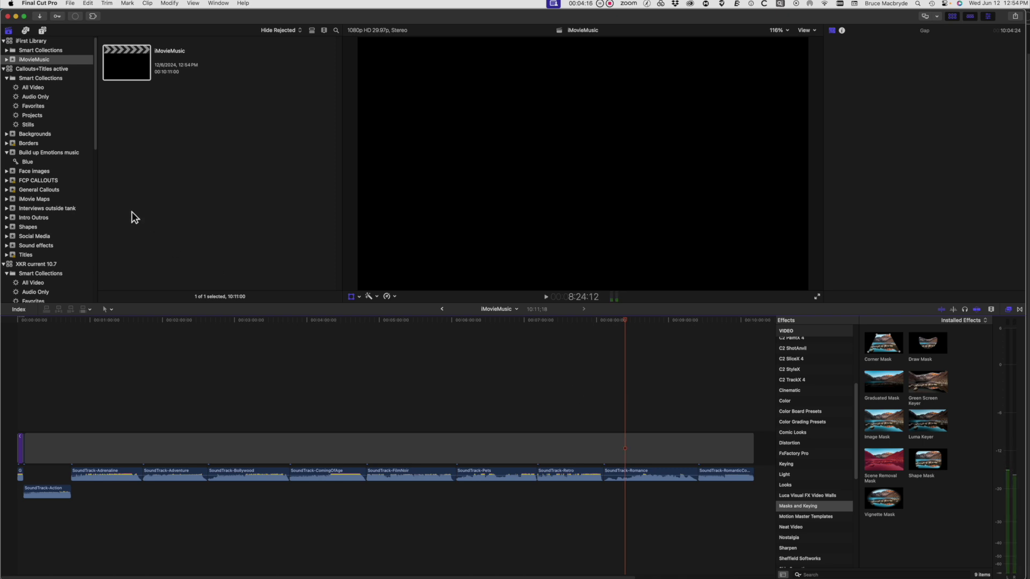
left_click(22, 41)
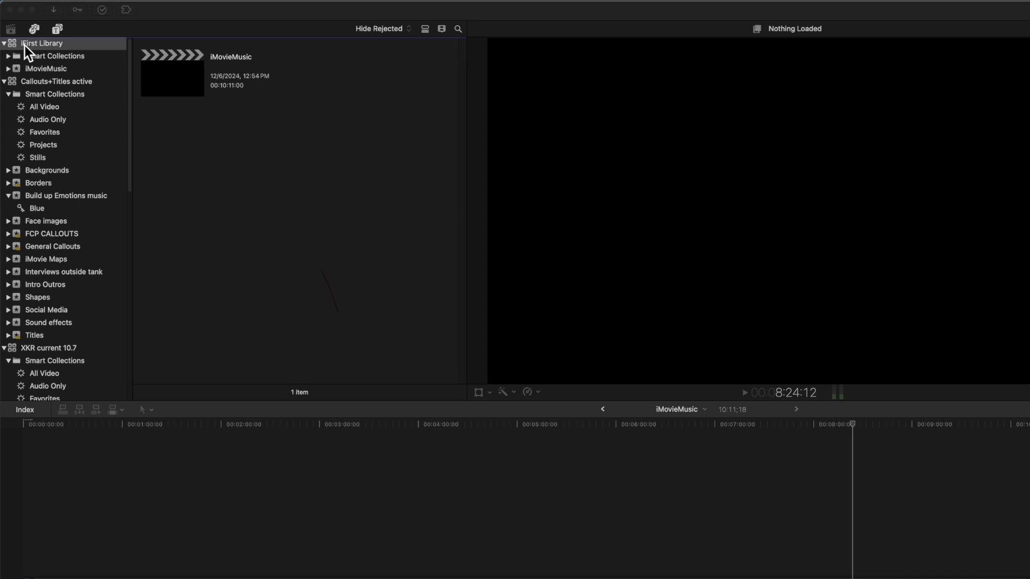
right_click(35, 82)
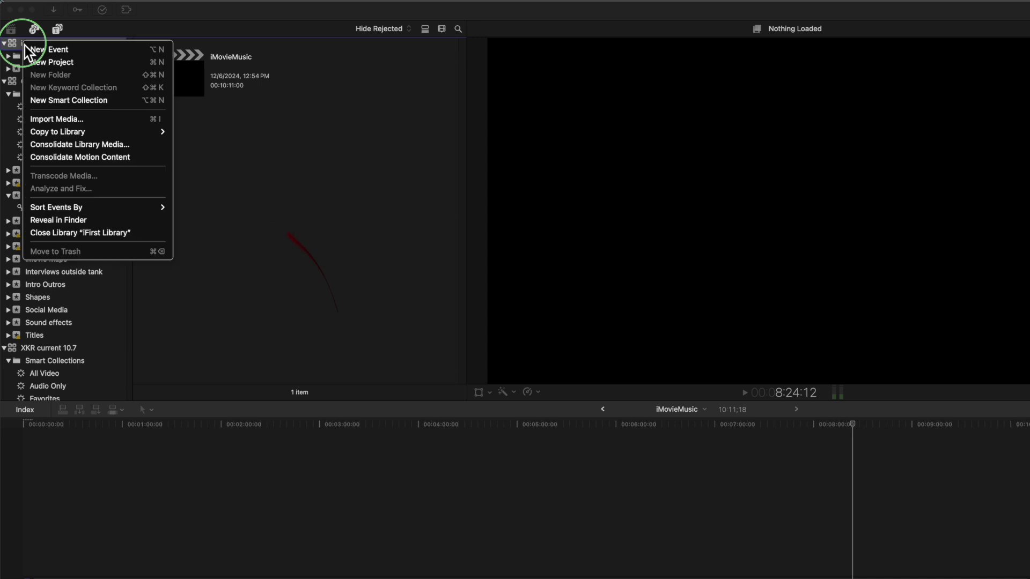
Step: Reveal iFirst Library.fcpbundle in Movies, then show the Rocket drive in a second Finder window
left_click(58, 224)
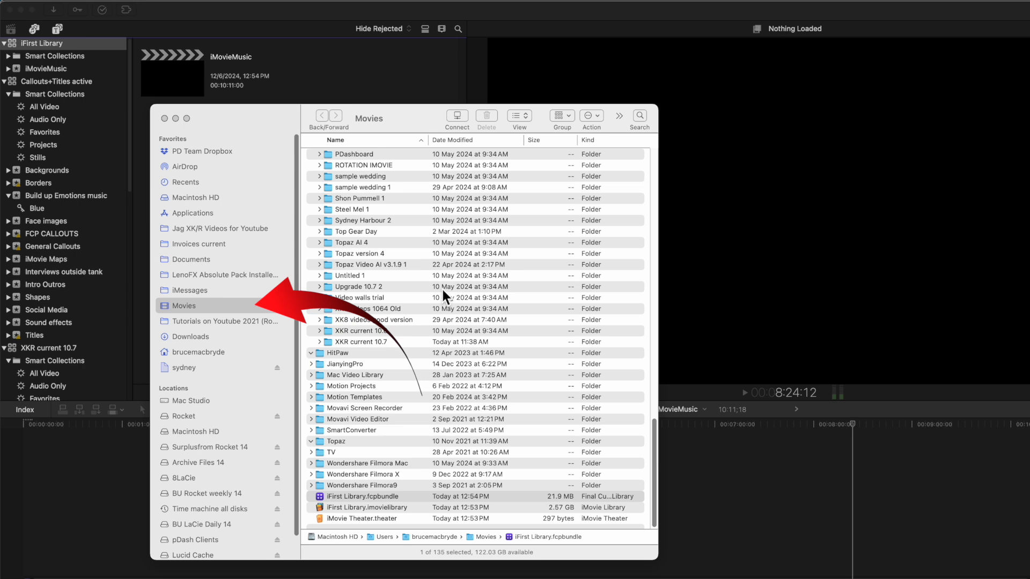
left_click(341, 497)
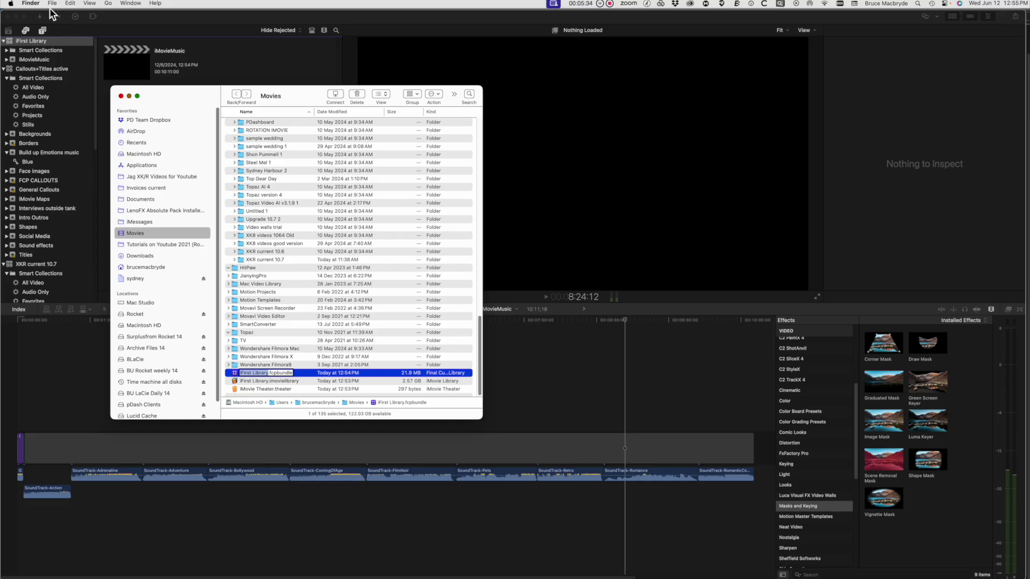
left_click(52, 4)
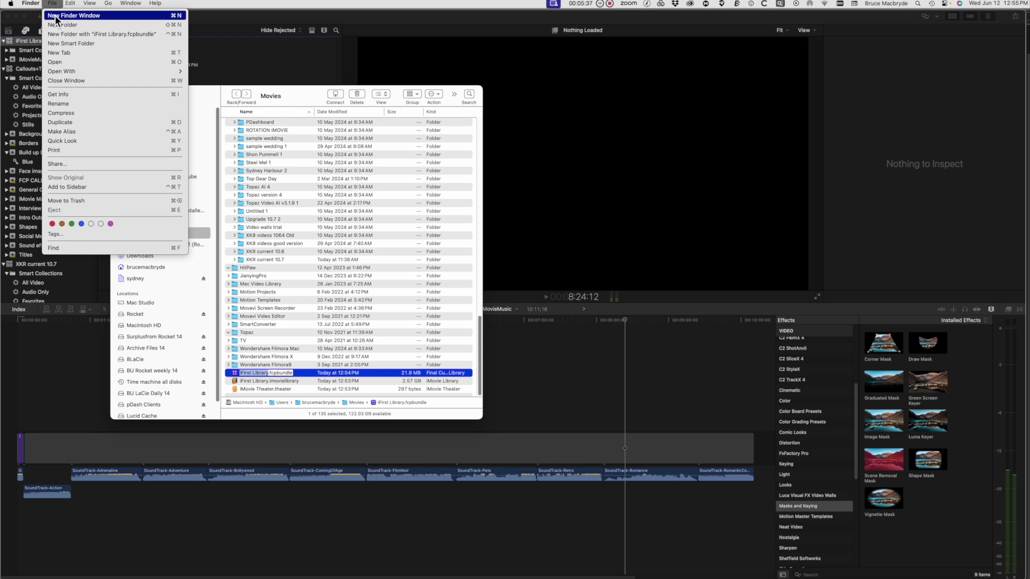
left_click(56, 17)
left_click_drag(673, 129, 490, 130)
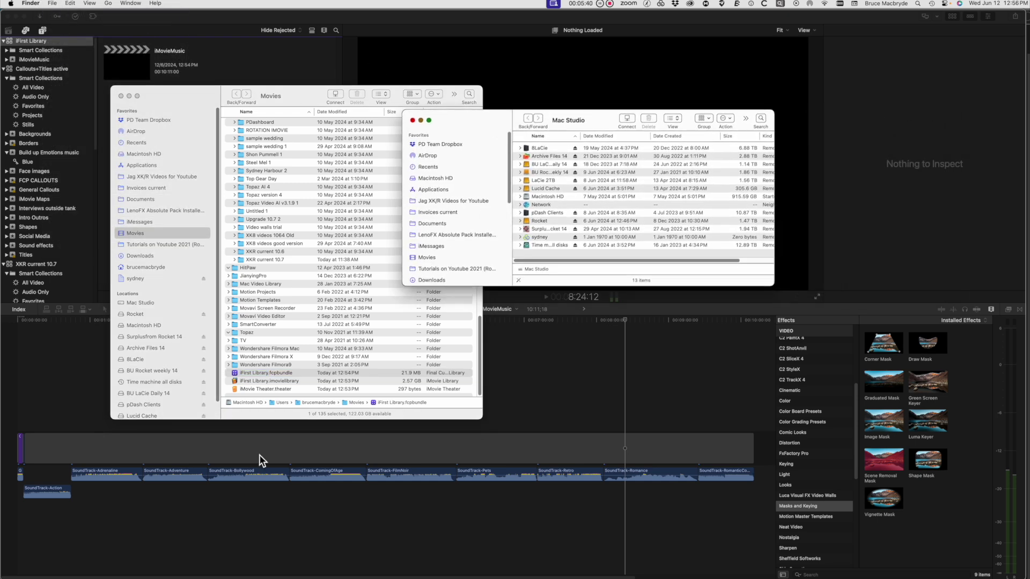
scroll(431, 271, "down", 3)
left_click(433, 276)
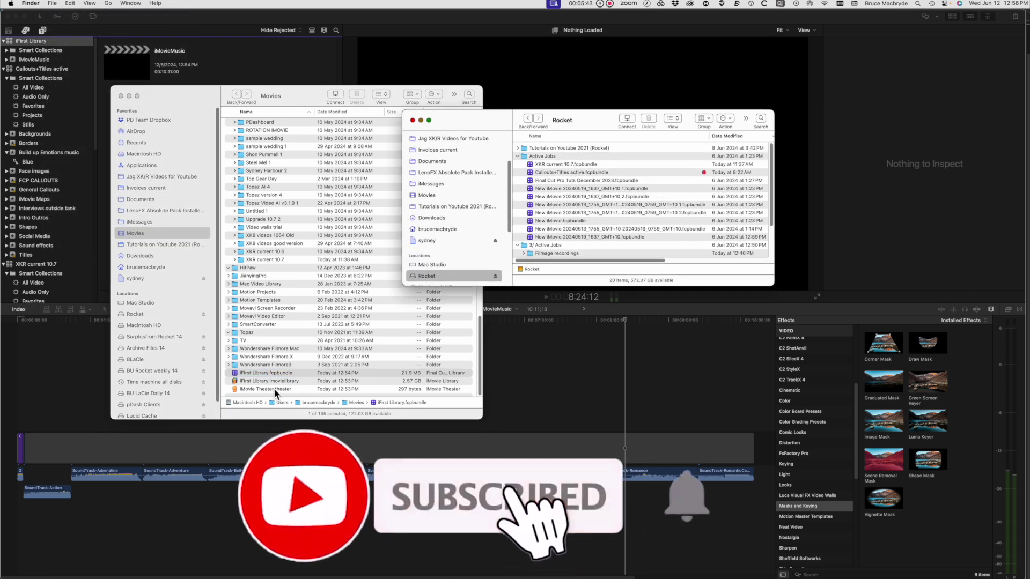